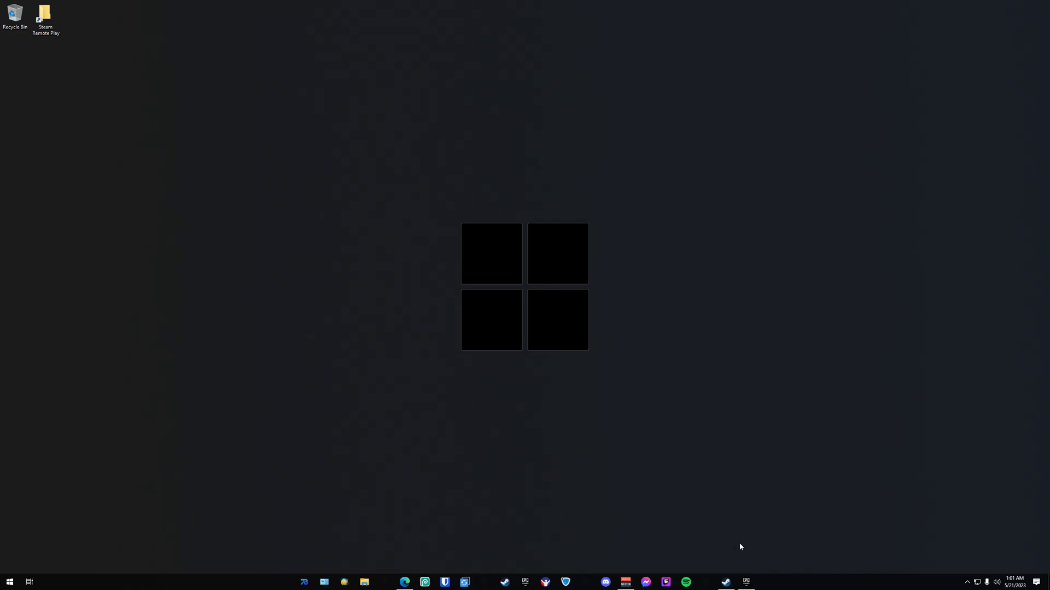
Restore the Steam library window from the taskbar, showing the Pummel Paladins page.
mouse_move(745, 580)
Filter the Steam library to Remote Play Together games, select Pummel Paladins, then minimize Steam.
click(725, 587)
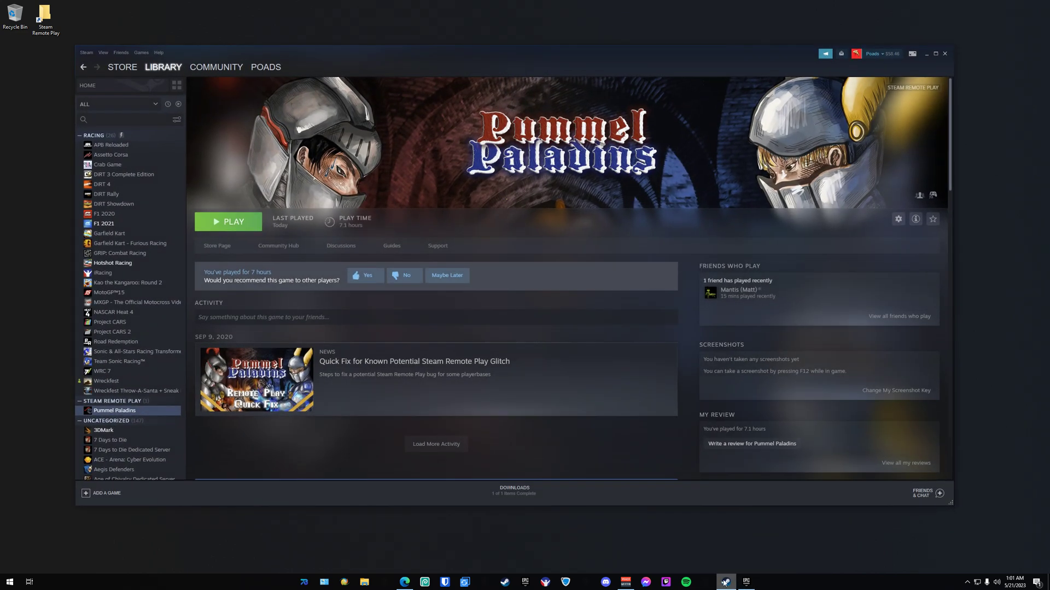
mouse_move(170, 71)
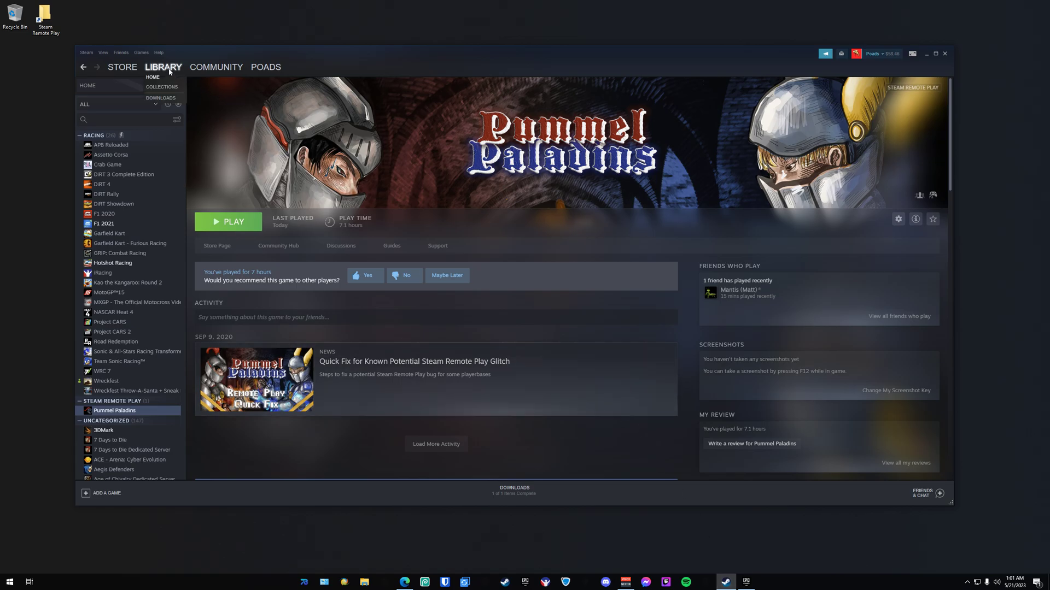
click(177, 120)
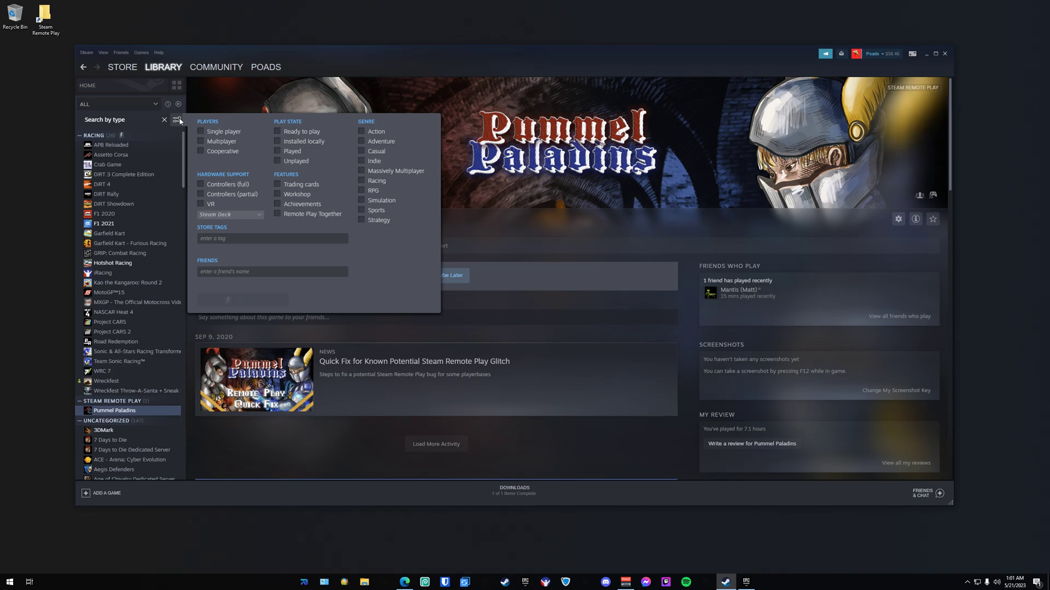
click(278, 217)
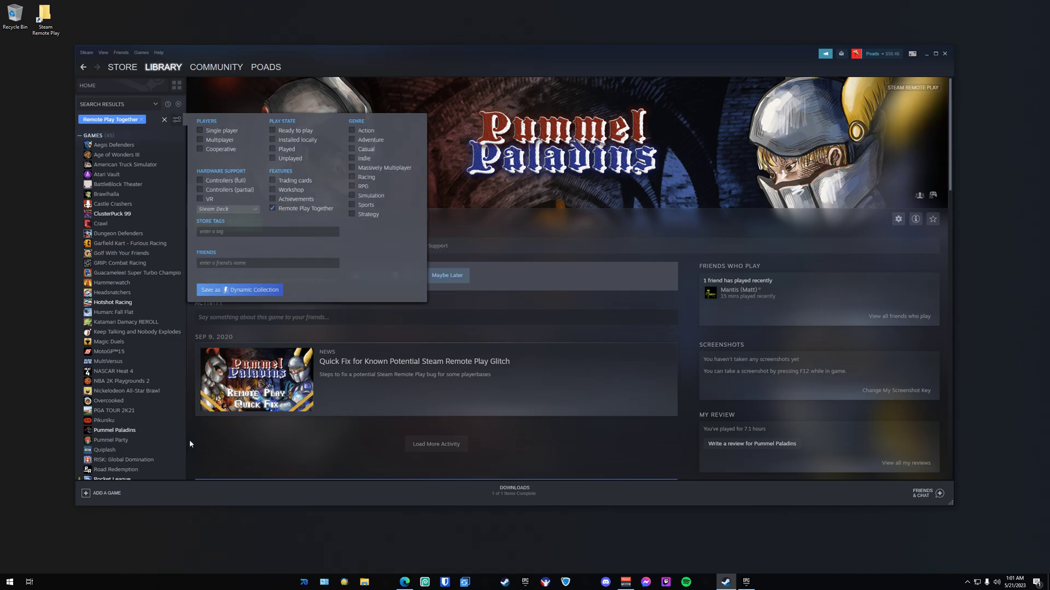
click(127, 432)
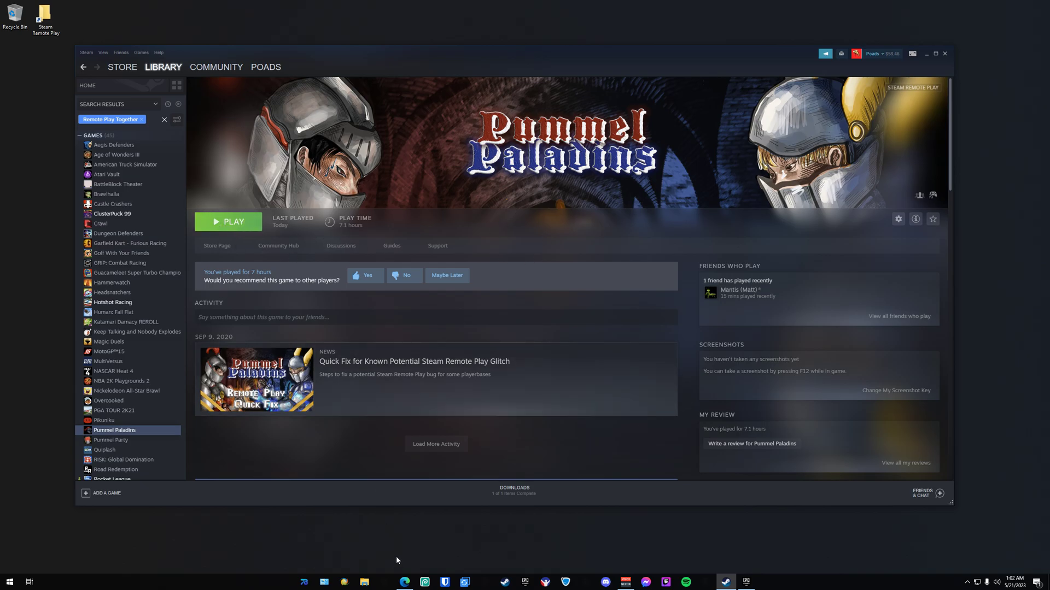
click(926, 54)
Navigate File Explorer to C:\Program Files (x86)\Steam\steamapps\common.
click(364, 582)
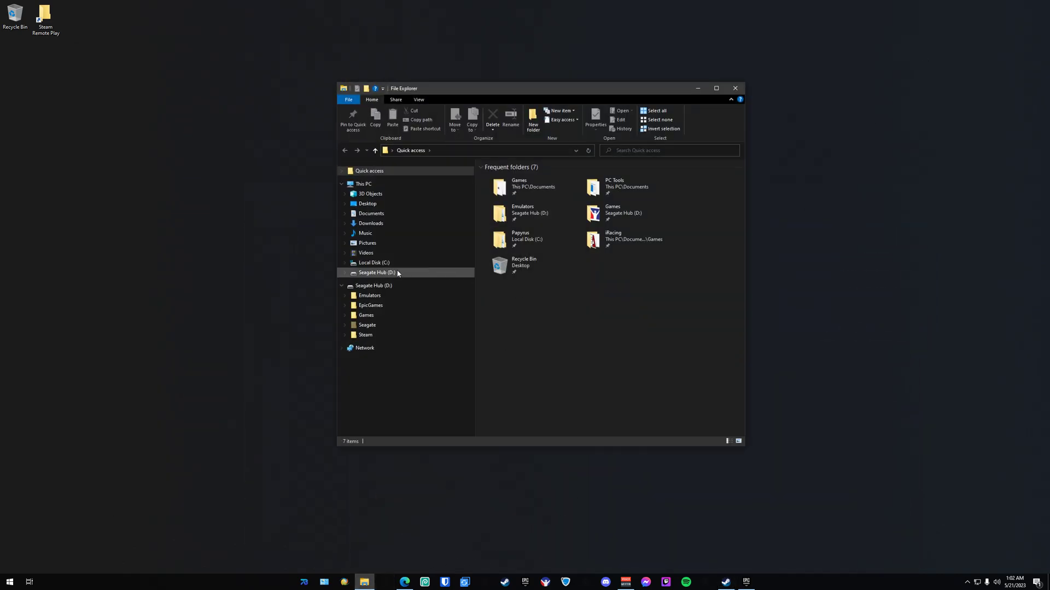
click(398, 263)
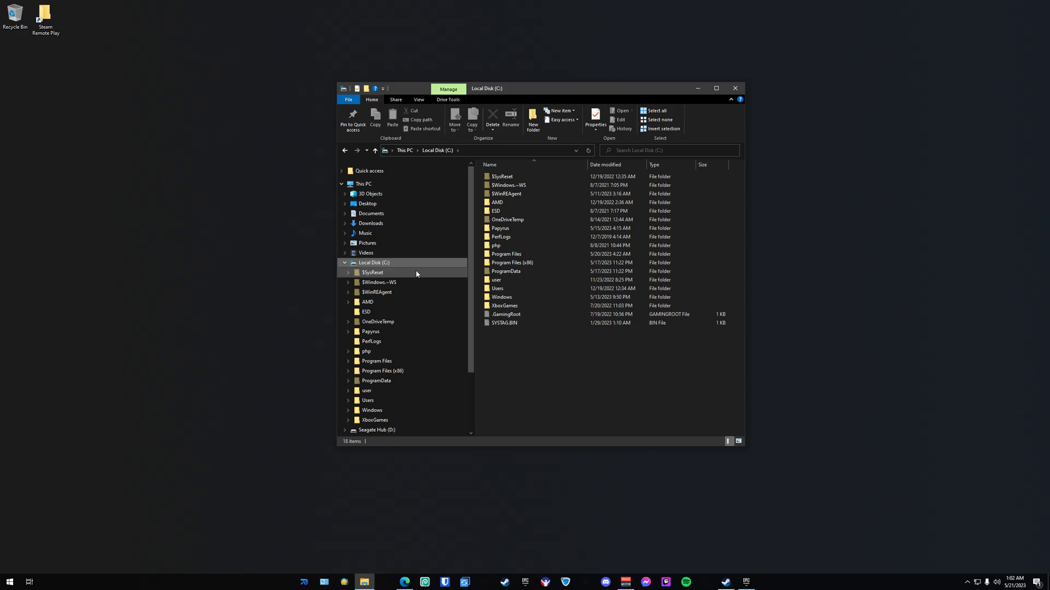
double_click(535, 264)
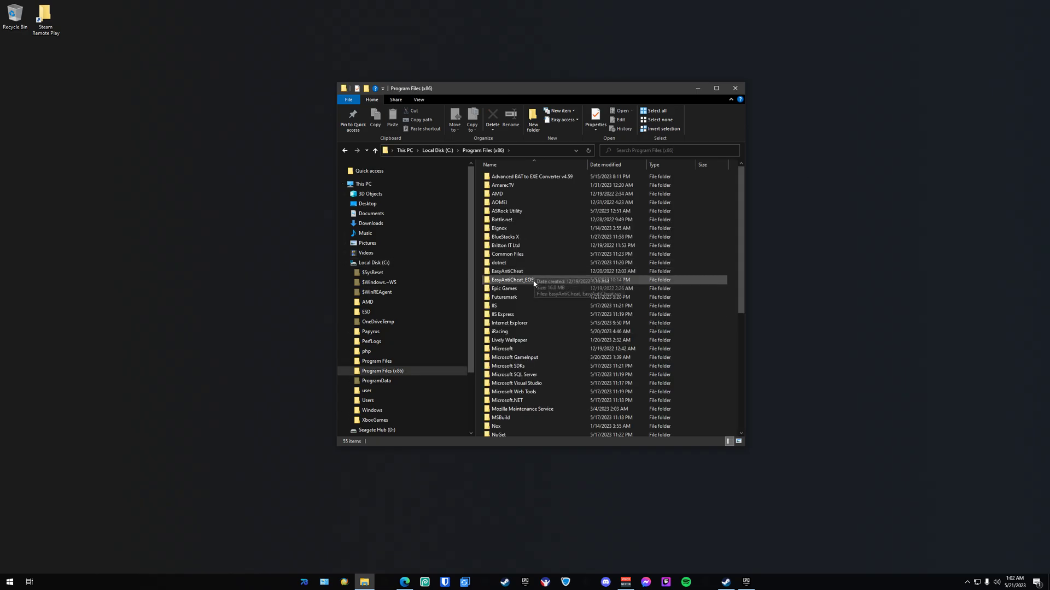
scroll(535, 286, down, 5)
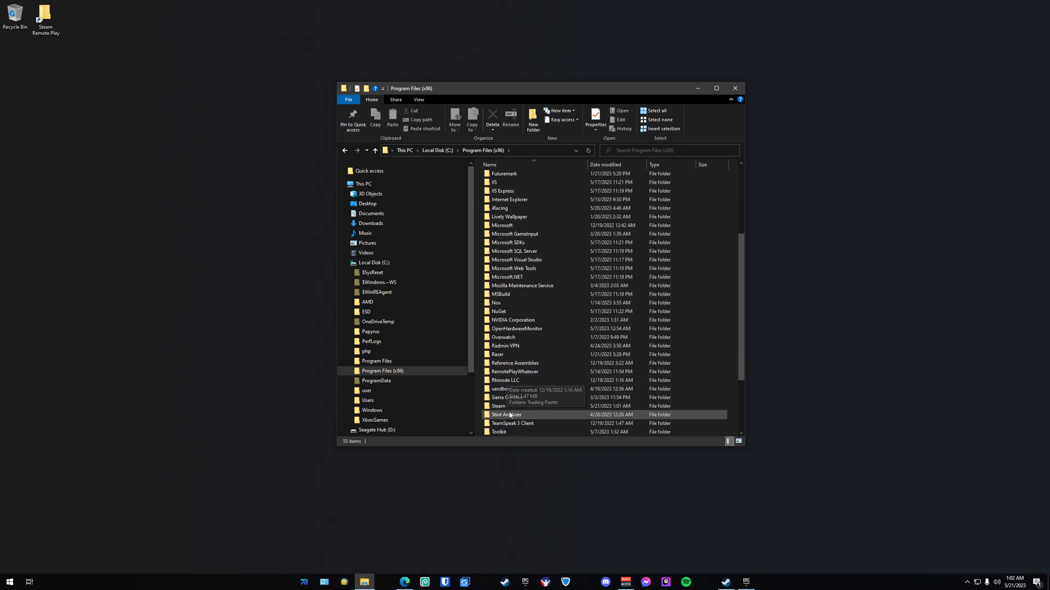
double_click(509, 406)
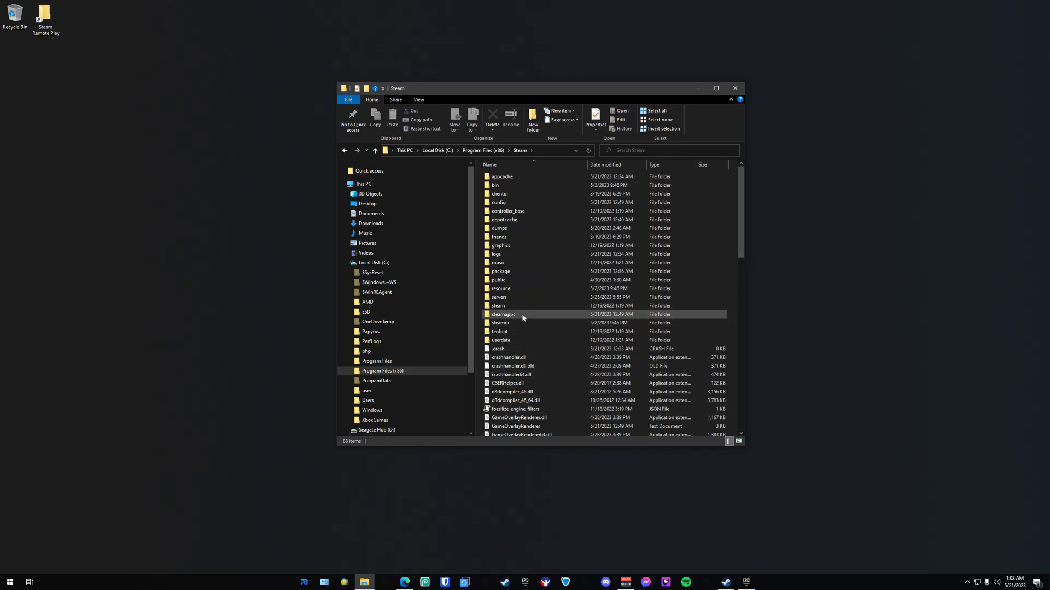
double_click(541, 316)
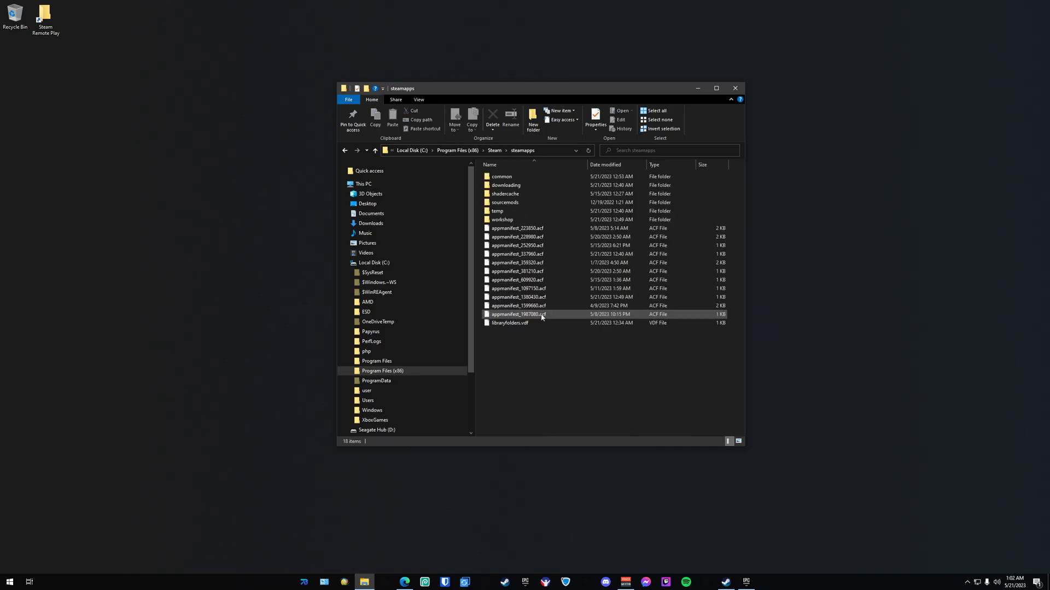
double_click(524, 179)
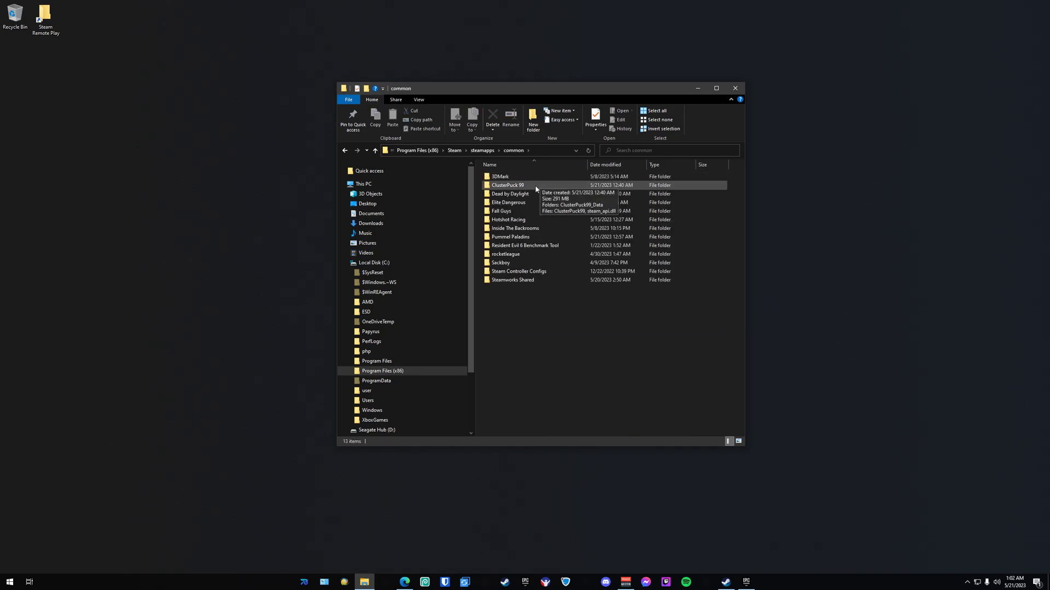
Put a shortcut to the Pummel Paladins folder on the desktop, named 'Steam Remote Play'.
right_click(533, 239)
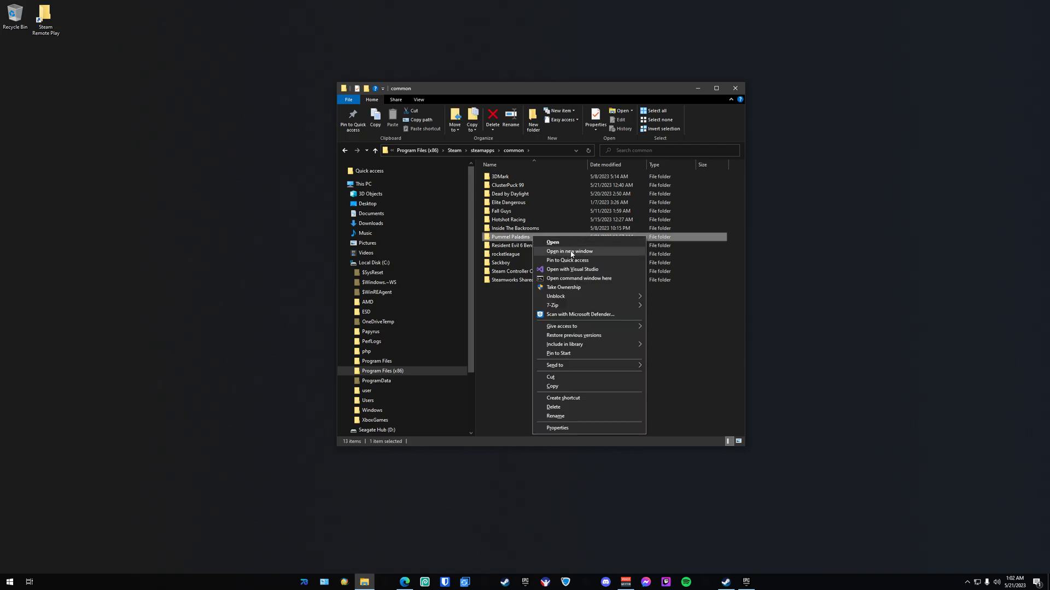
click(566, 398)
drag(509, 288, 49, 21)
right_click(52, 19)
click(82, 188)
text(Steam Remote Play)
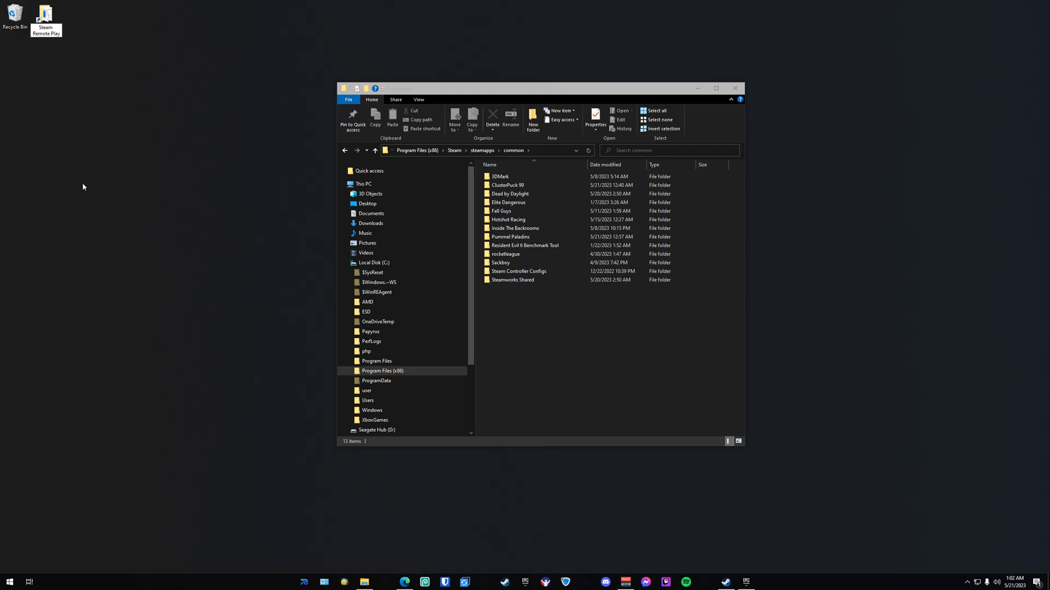
key(Return)
Open the folder through the new shortcut and delete its batch file and application.
click(733, 88)
double_click(60, 19)
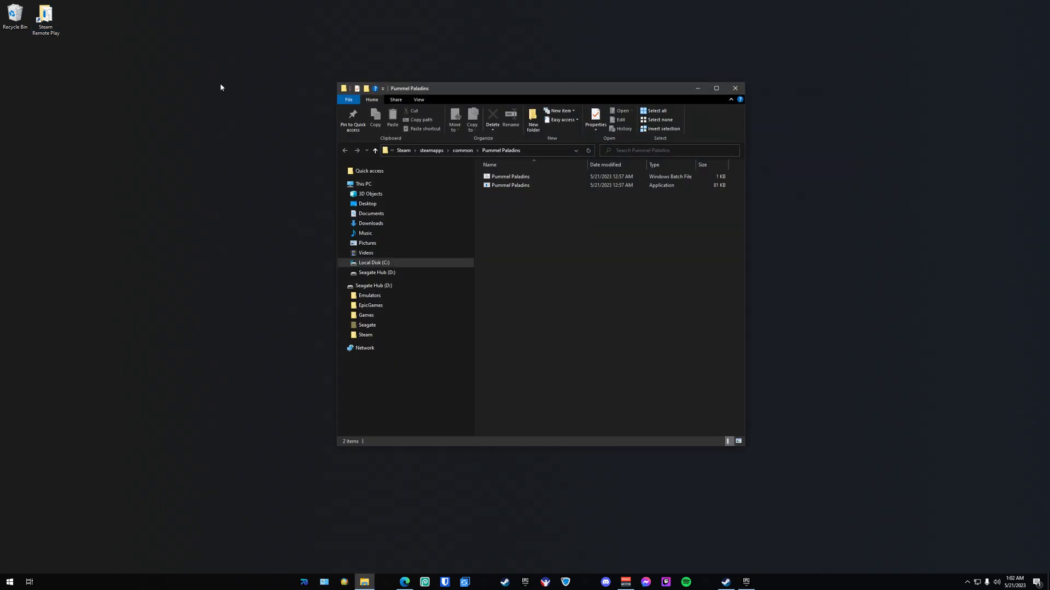
drag(582, 241, 525, 175)
right_click(525, 176)
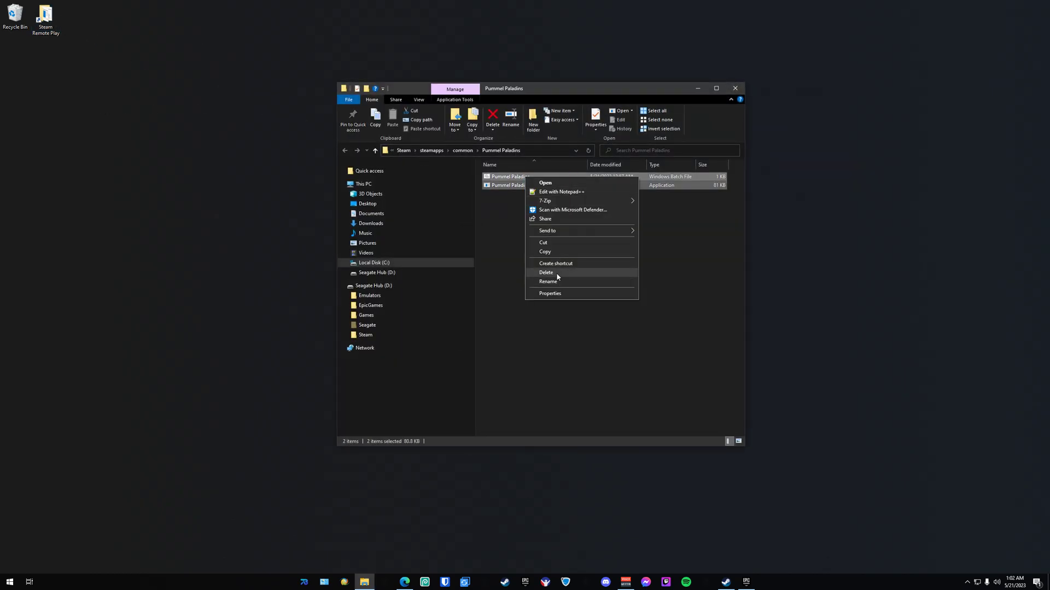
click(591, 272)
drag(590, 335, 555, 309)
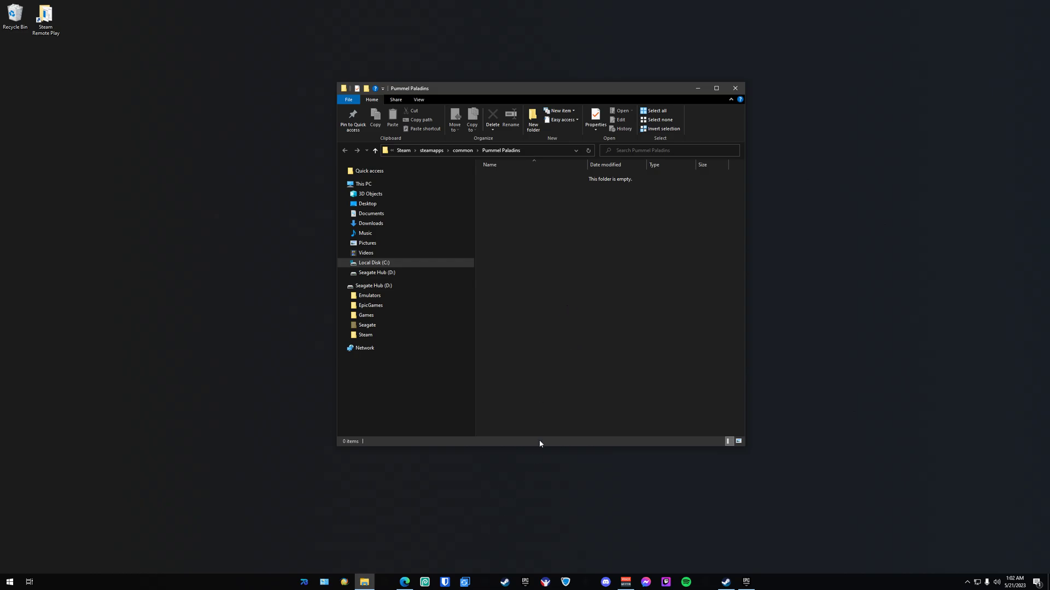
click(726, 582)
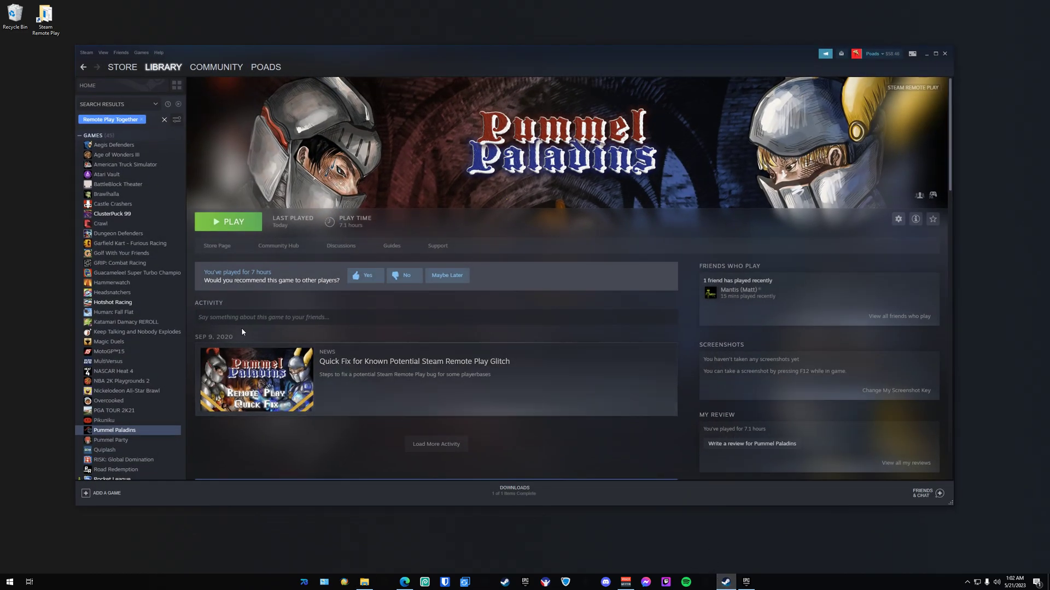
click(126, 265)
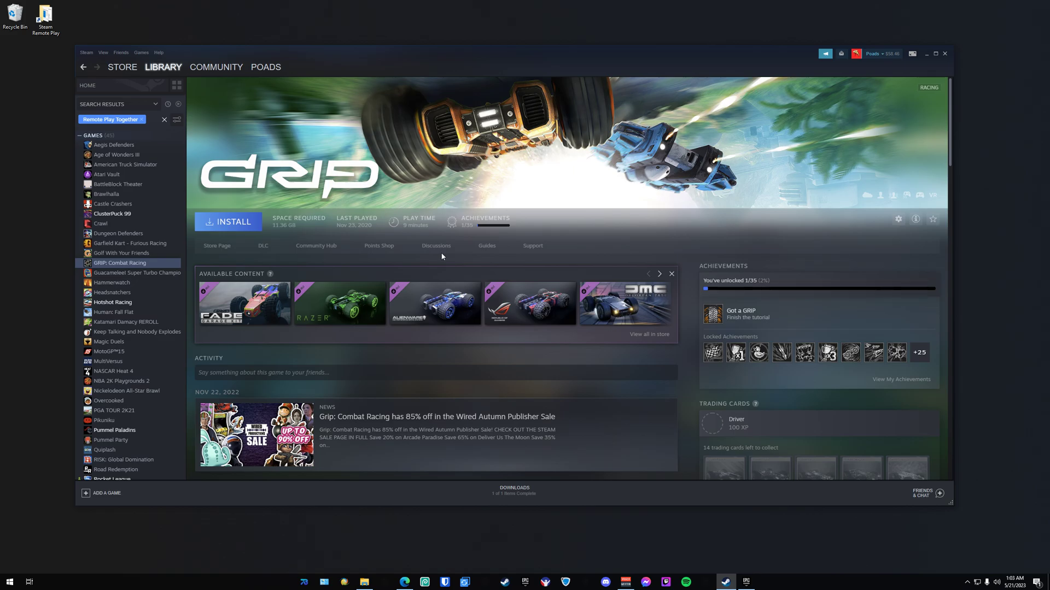
click(926, 55)
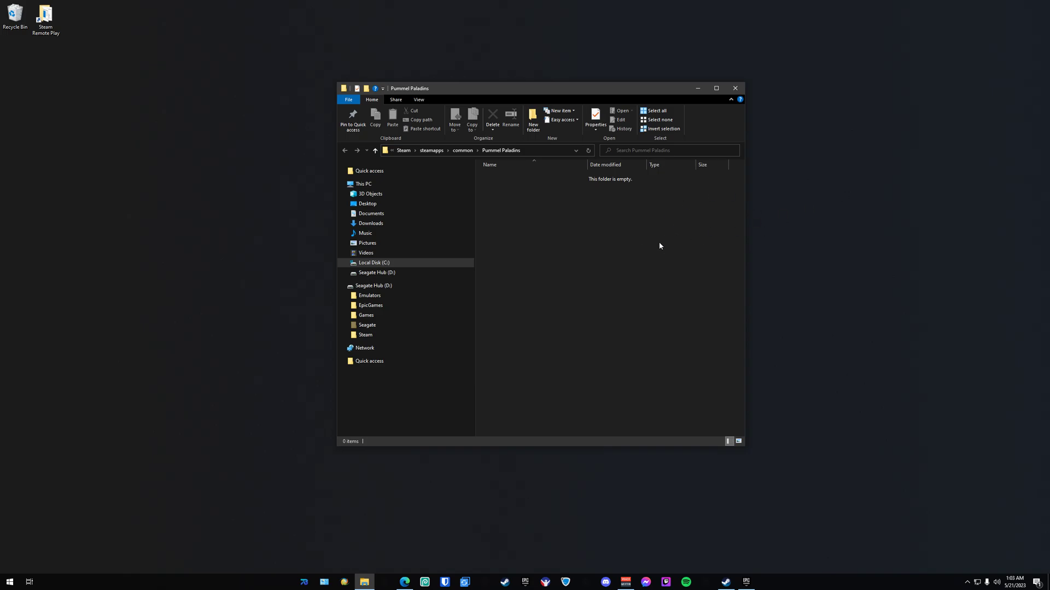
drag(589, 402, 543, 185)
Scroll battoexeconverter.com to the Advanced BAT to EXE Converter download section, then minimize Edge.
click(405, 582)
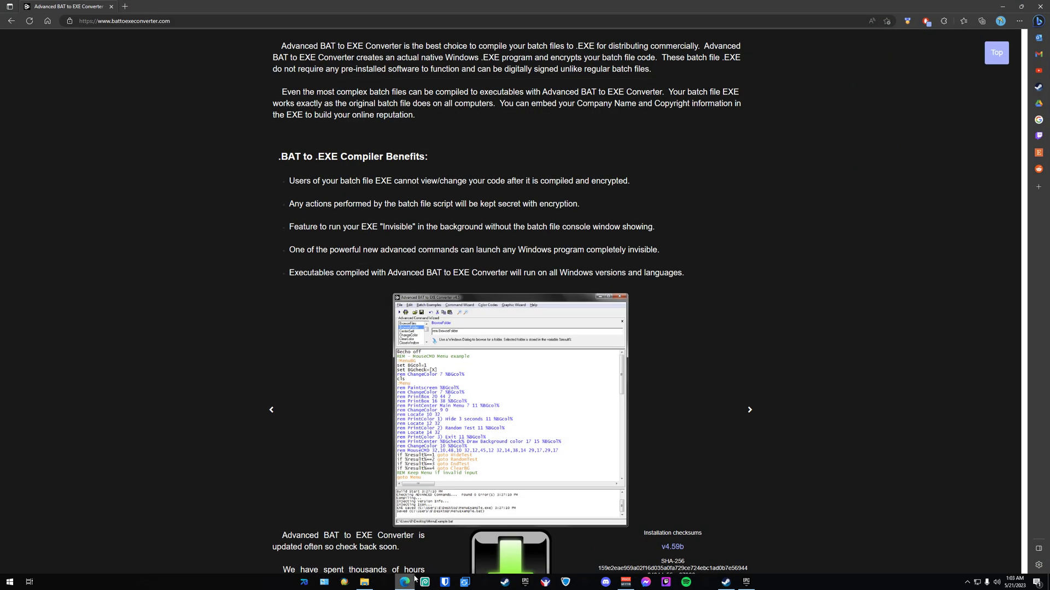
scroll(767, 364, up, 2)
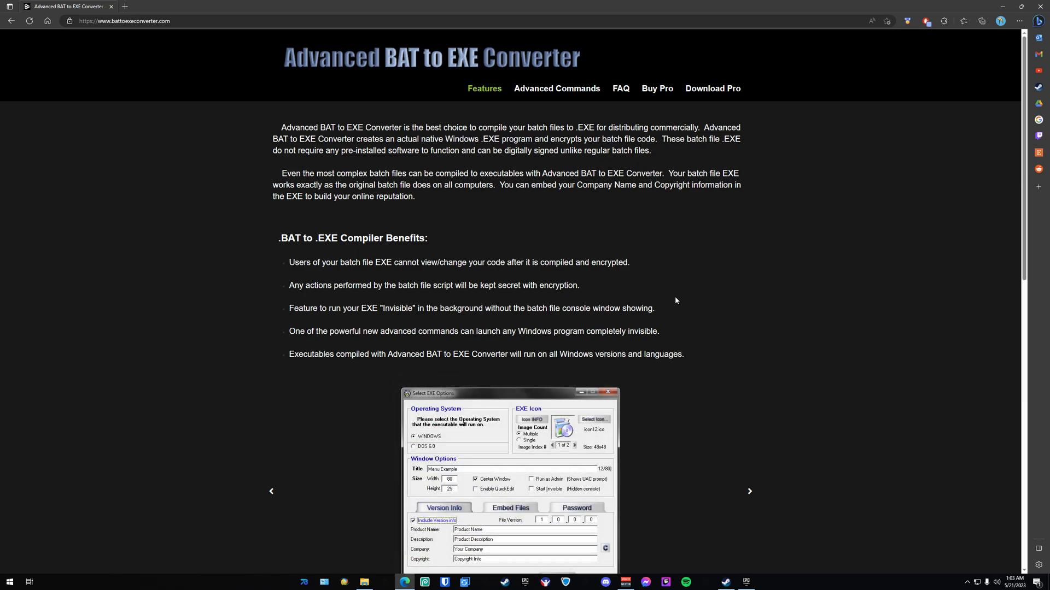
scroll(679, 302, down, 6)
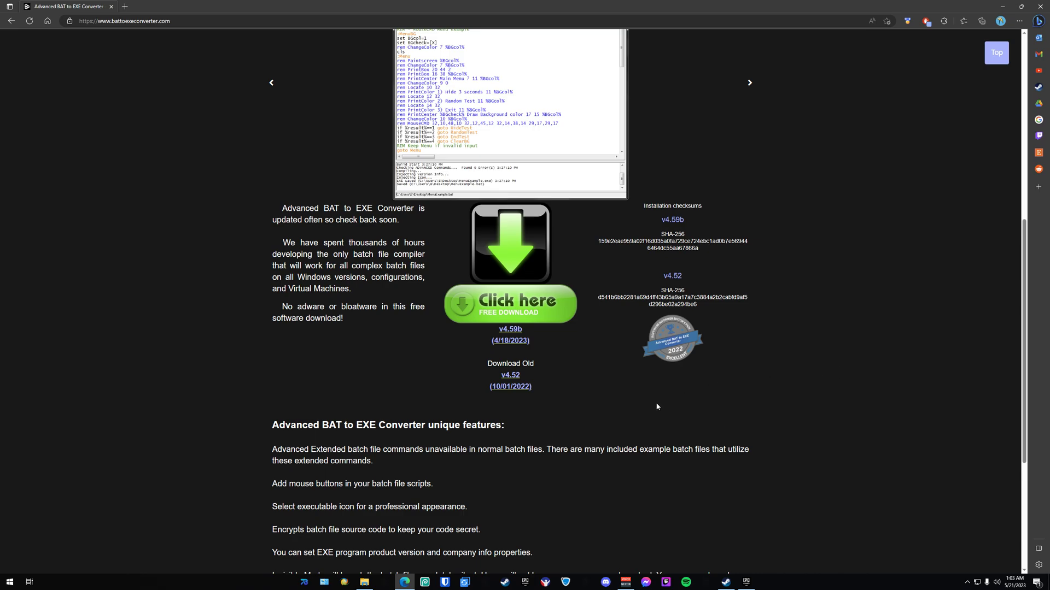
click(1002, 7)
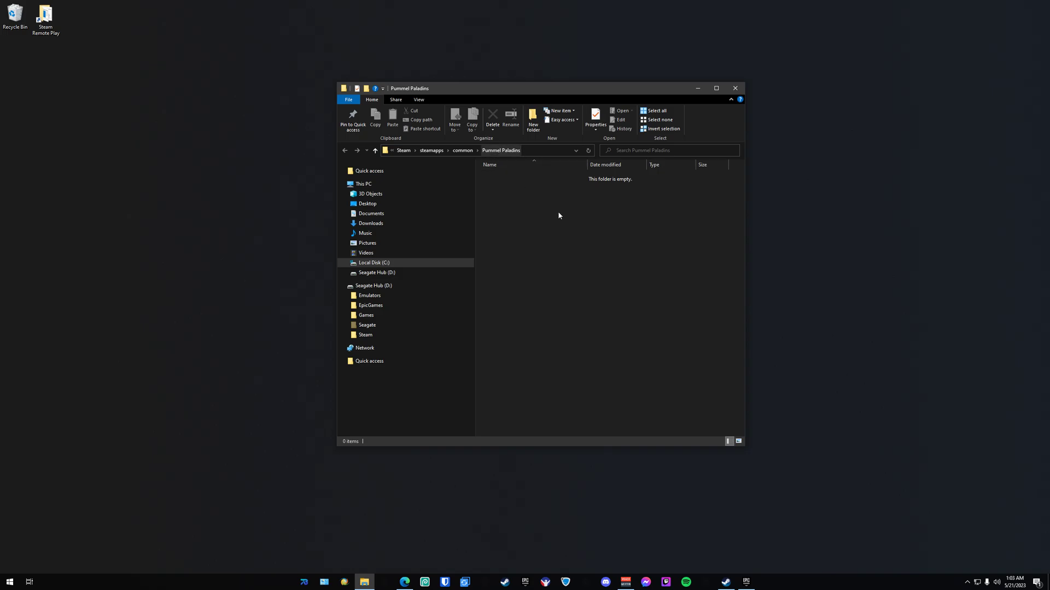
Create a new text document named 'Pummel Paladins' in the folder and open it in Notepad.
right_click(530, 206)
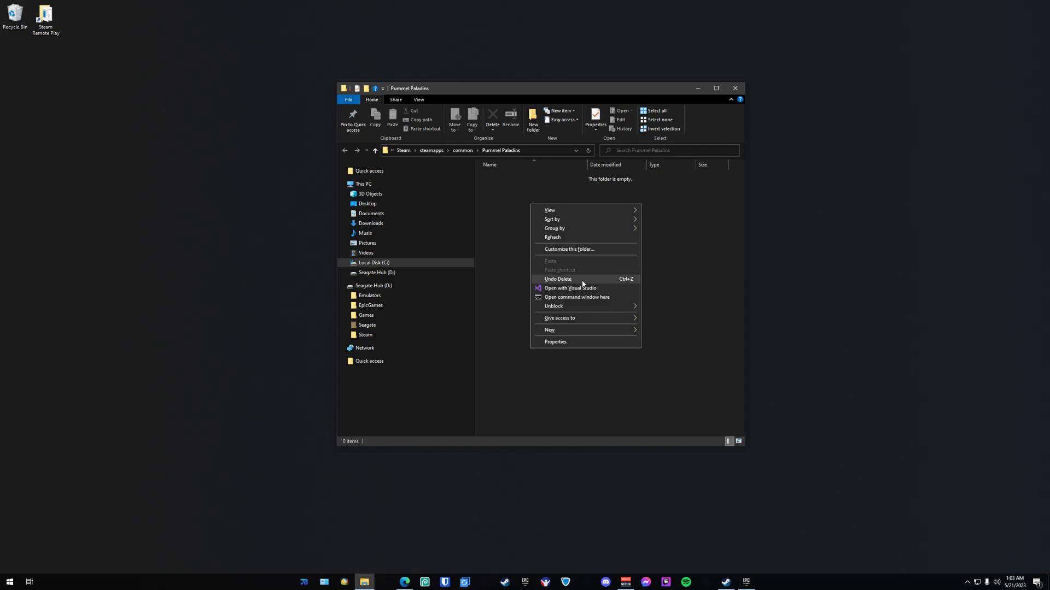
mouse_move(576, 329)
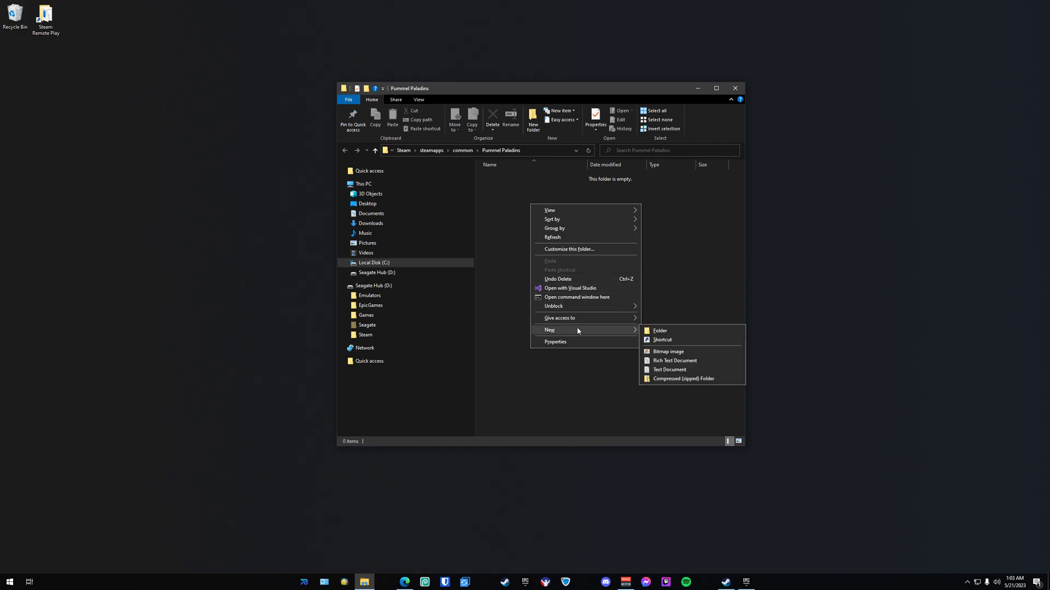
click(669, 370)
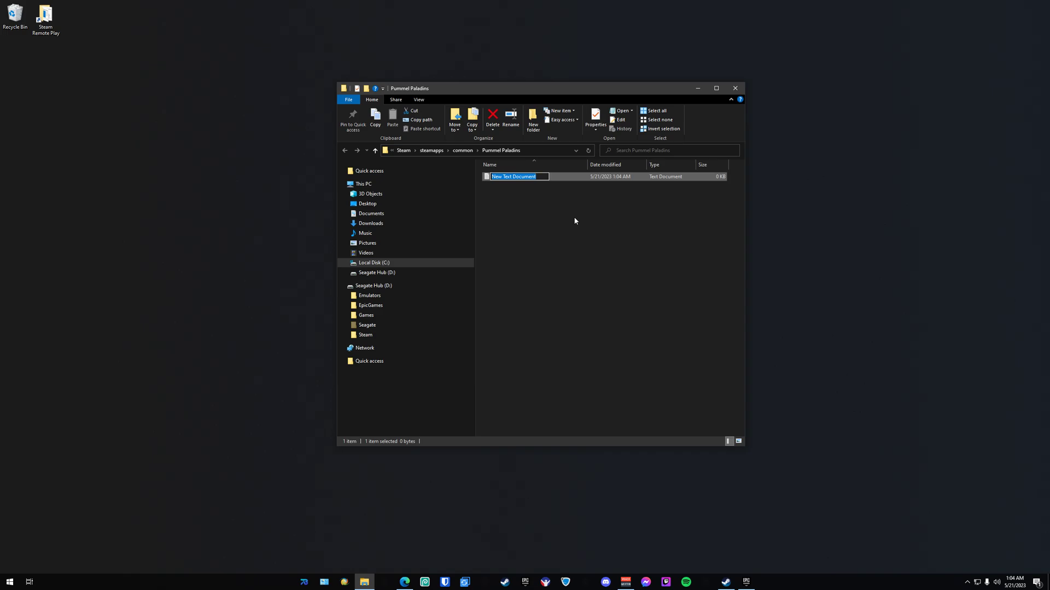
key(BackSpace)
text(Pummel paladin)
key(BackSpace)
key(BackSpace)
key(BackSpace)
key(BackSpace)
key(BackSpace)
key(BackSpace)
key(BackSpace)
key(BackSpace)
text(P)
text(din)
key(Return)
double_click(557, 177)
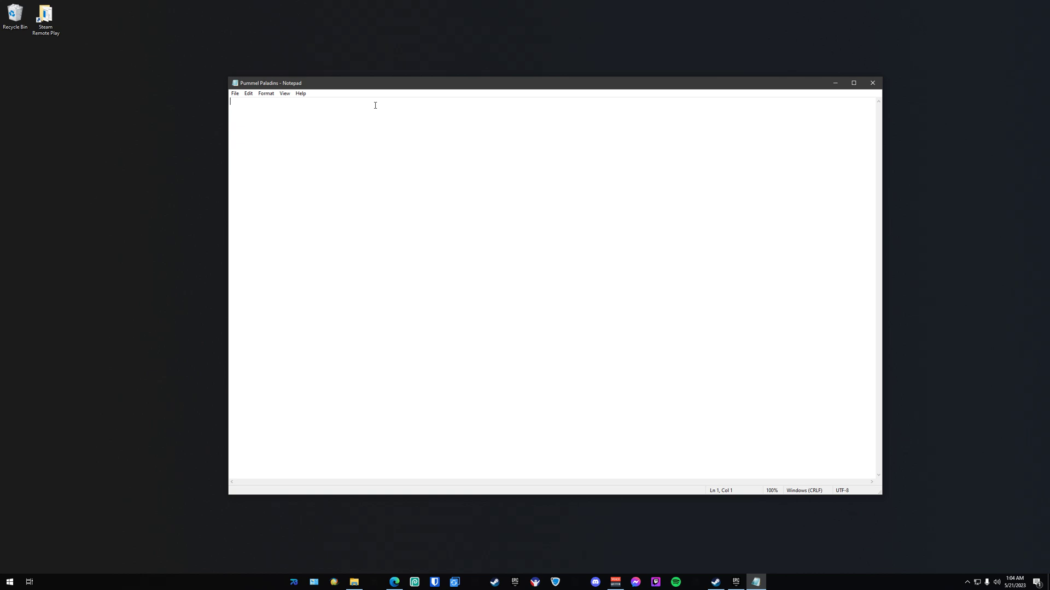
Type 'Start ' as the first word of the empty Notepad document.
text(Start)
Browse File Explorer to C:\Papyrus\NASCAR Racing 2003 Season.
click(354, 582)
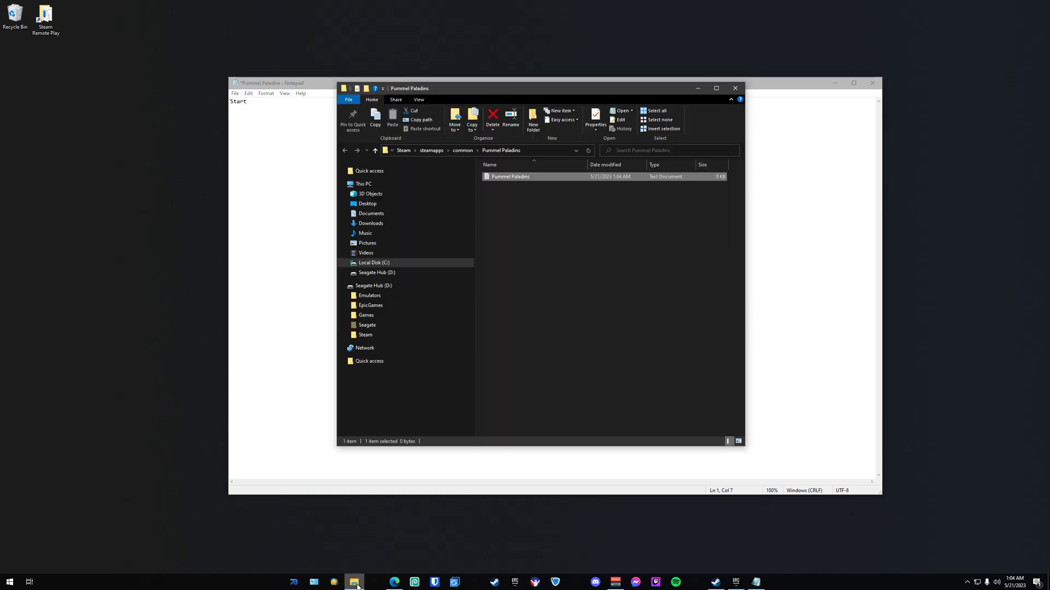
click(391, 265)
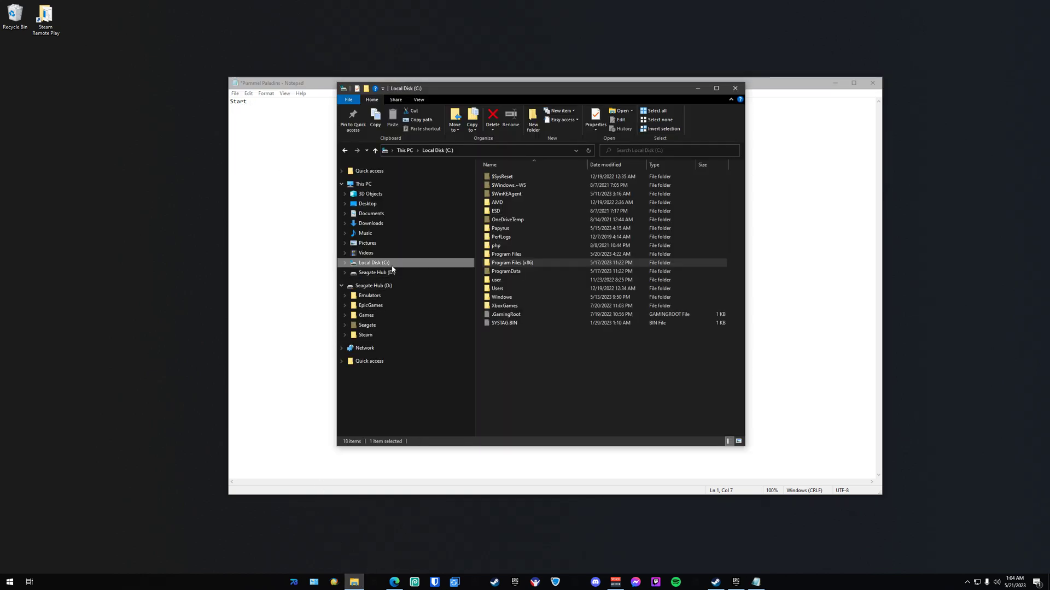
double_click(525, 228)
double_click(525, 194)
scroll(571, 260, down, 5)
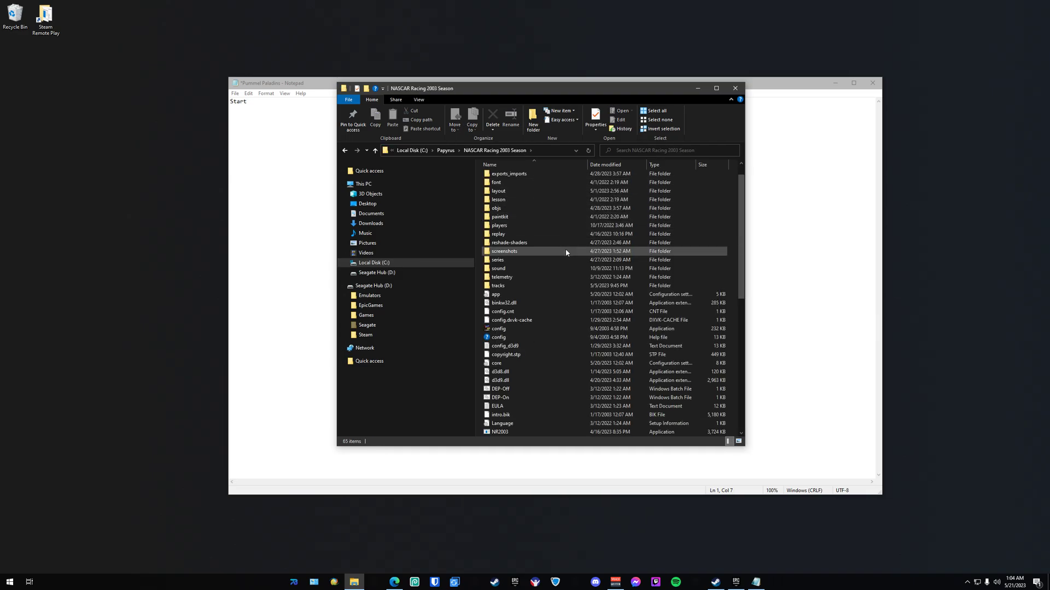
scroll(572, 261, down, 3)
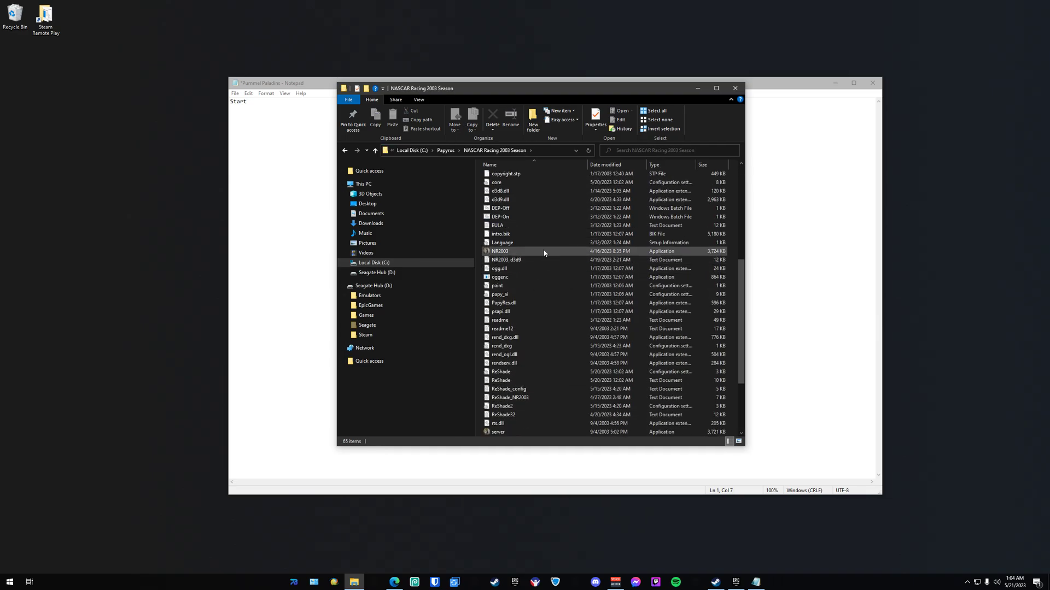
Copy the full NR2003.exe object path from its Properties Security tab, then return to Notepad.
right_click(541, 251)
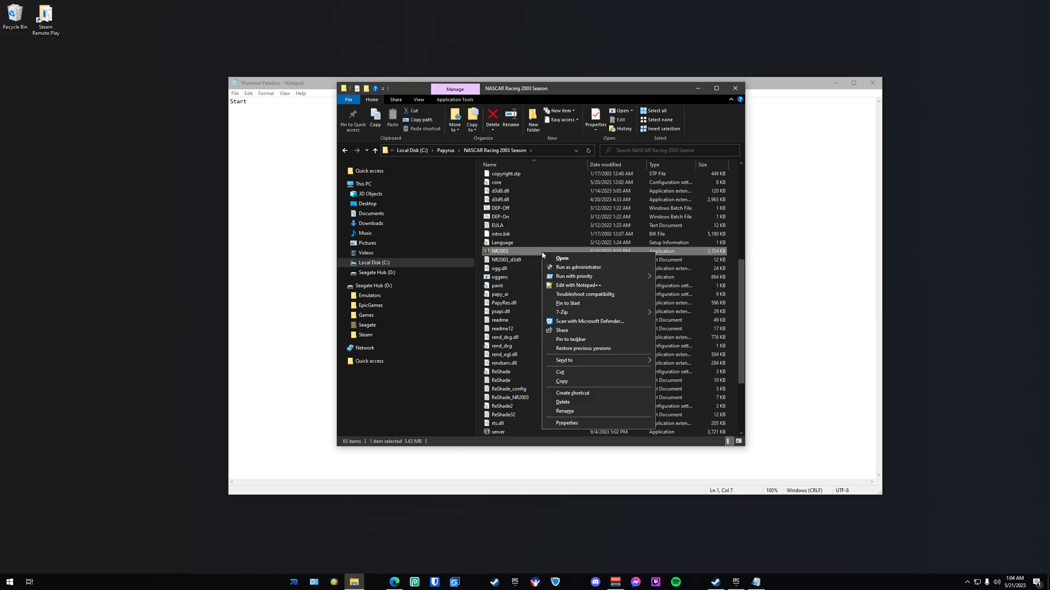
click(569, 423)
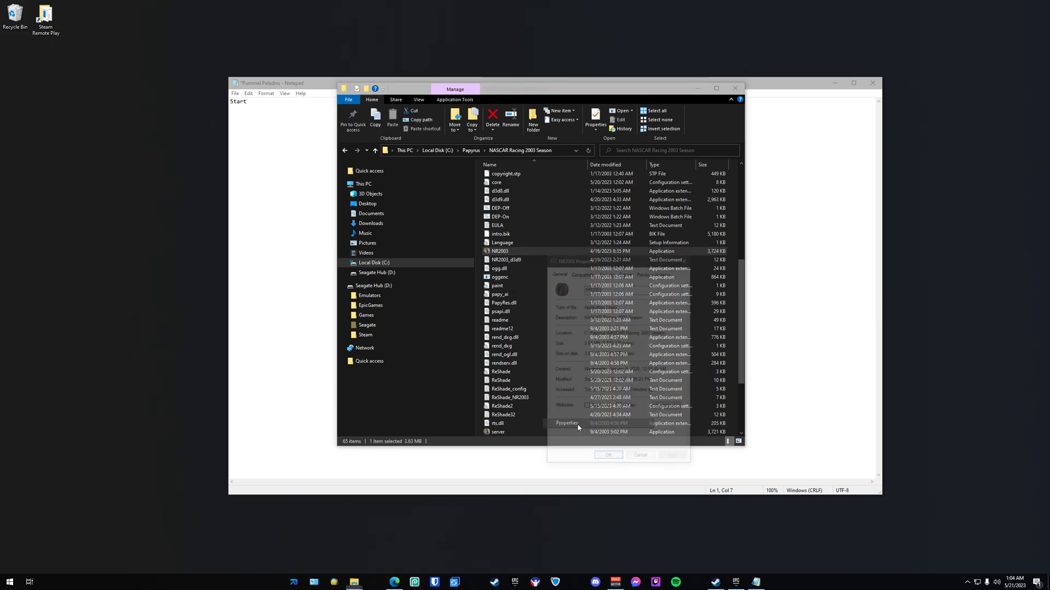
click(608, 272)
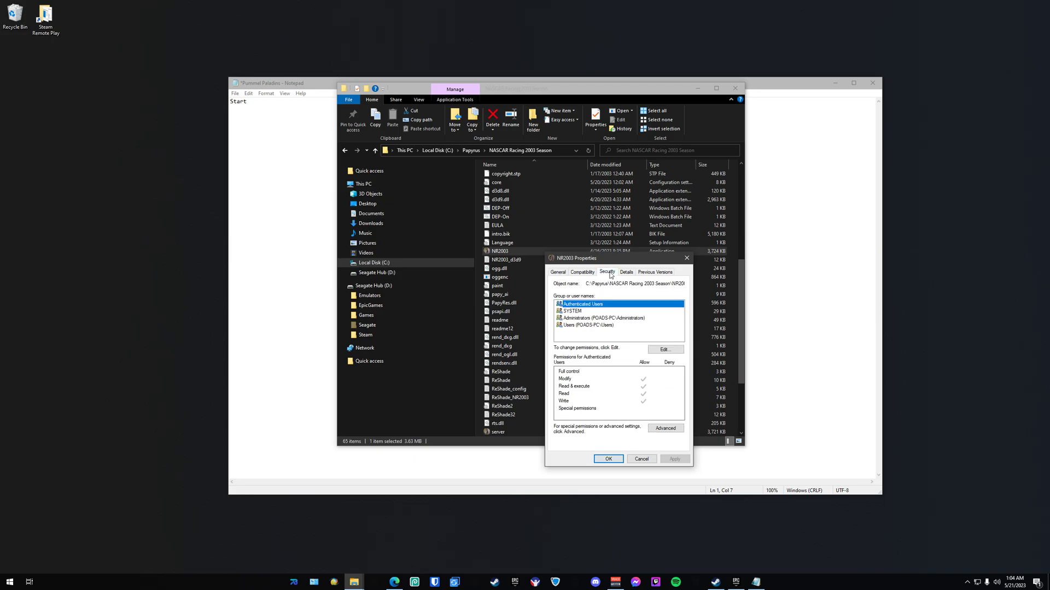
drag(588, 285, 696, 282)
right_click(690, 282)
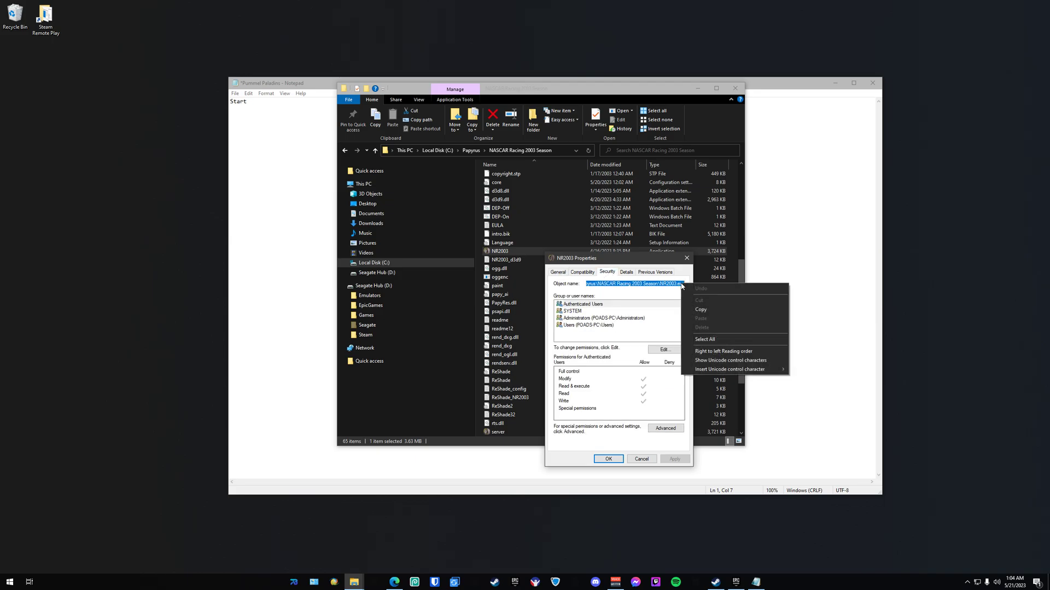
click(709, 309)
click(608, 459)
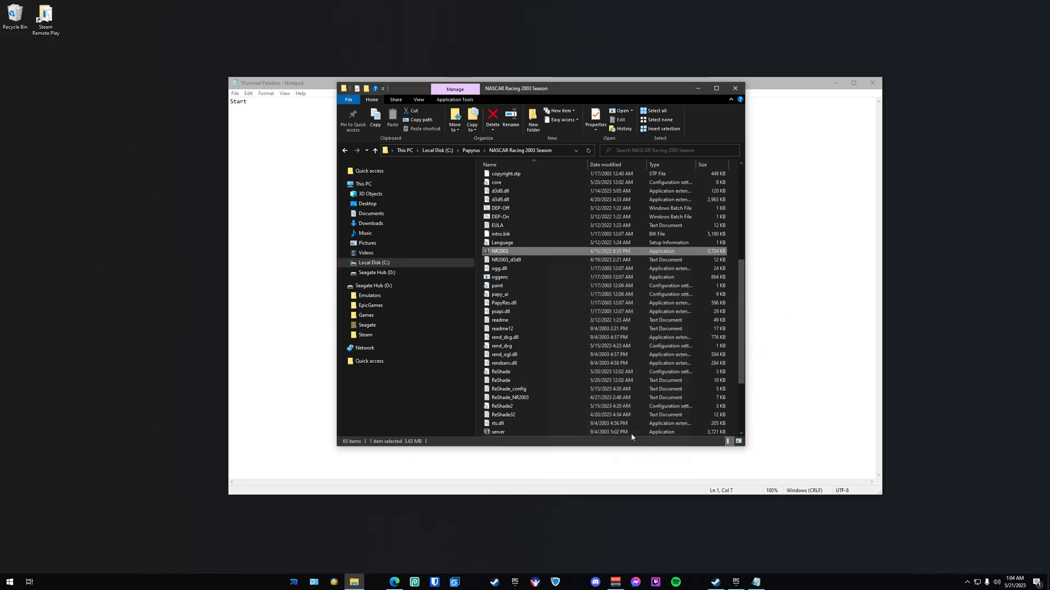
click(698, 88)
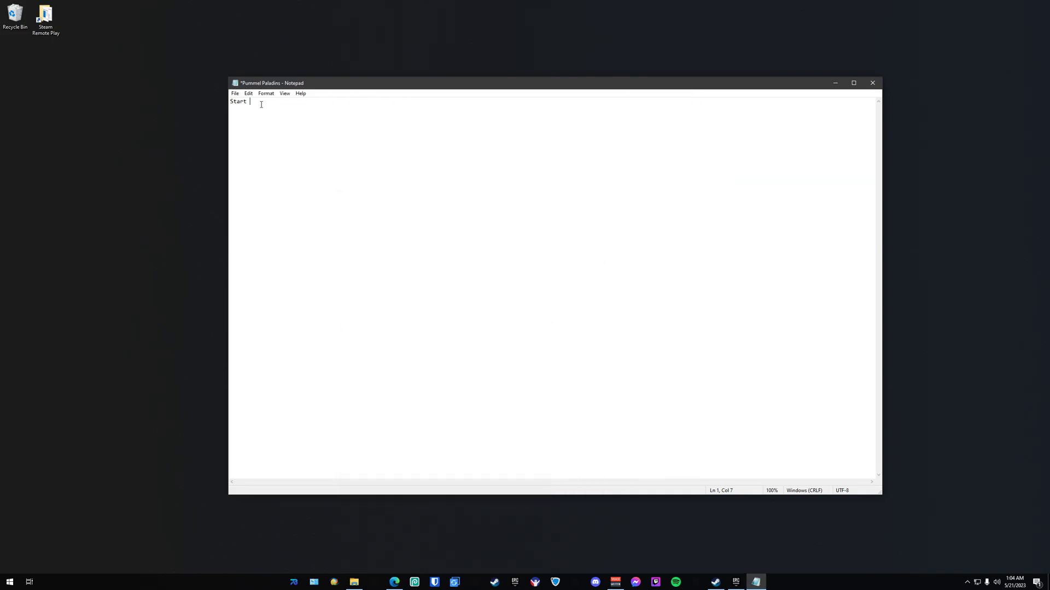
Paste the NR2003.exe path after Start and close the NASCAR folder window.
key(ctrl+v)
mouse_move(354, 83)
mouse_down()
mouse_move(435, 236)
mouse_move(366, 134)
mouse_move(353, 68)
mouse_up()
click(353, 582)
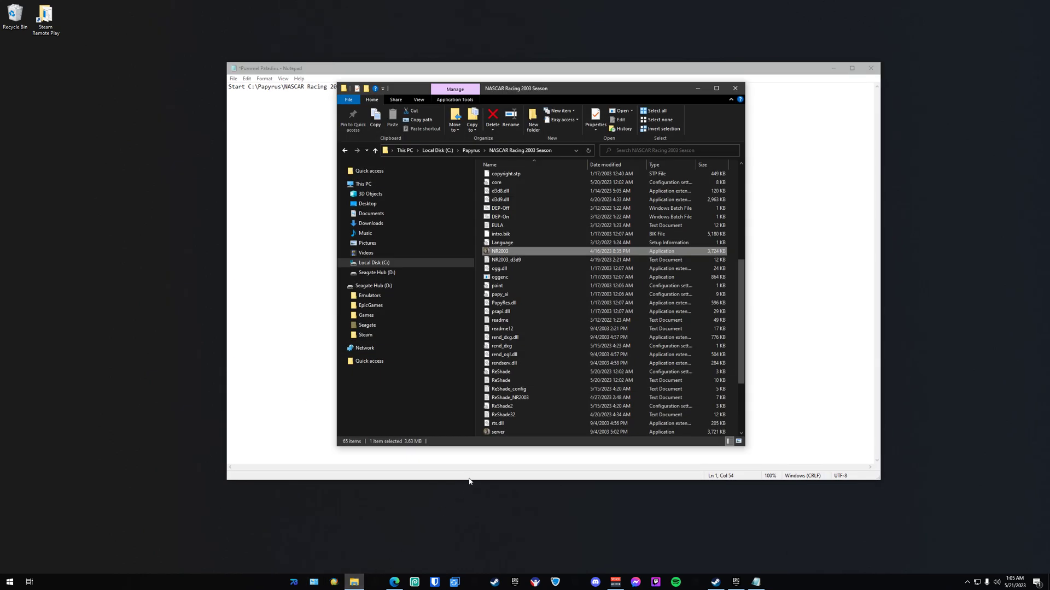
click(740, 87)
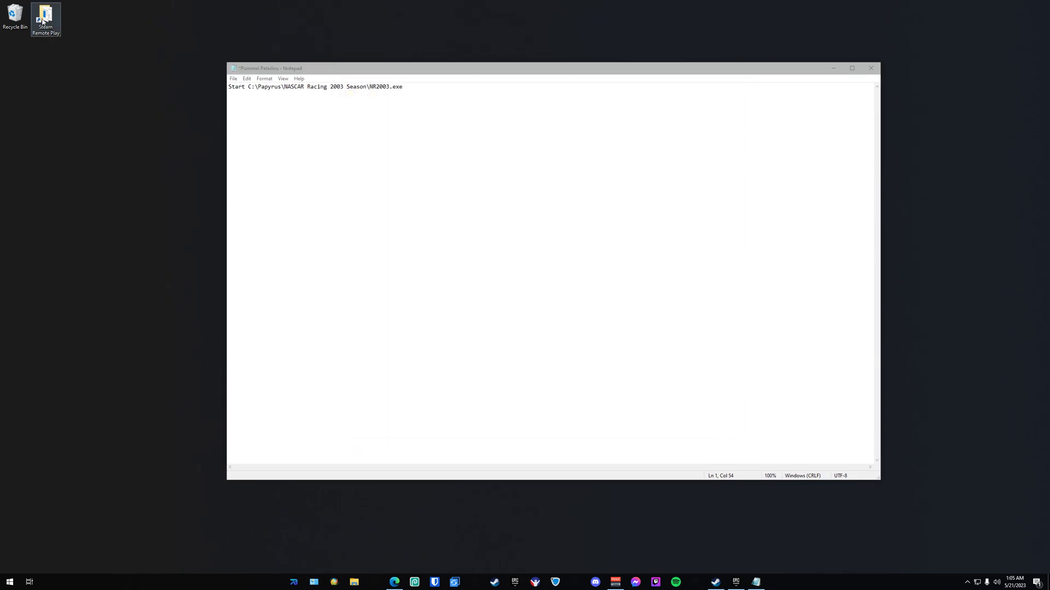
key(alt+Tab)
drag(564, 93, 612, 173)
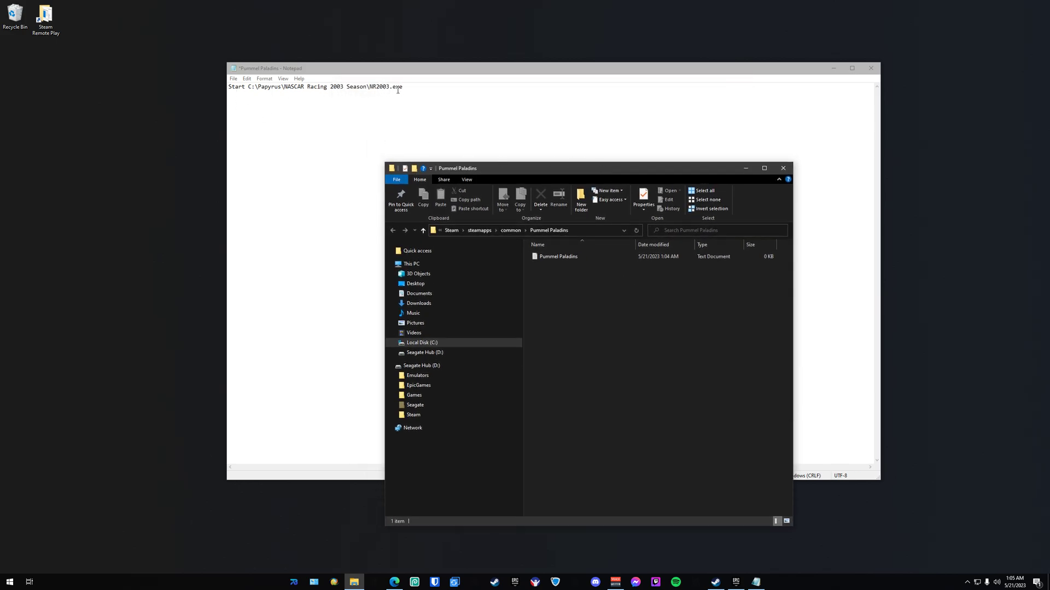
drag(536, 171, 574, 148)
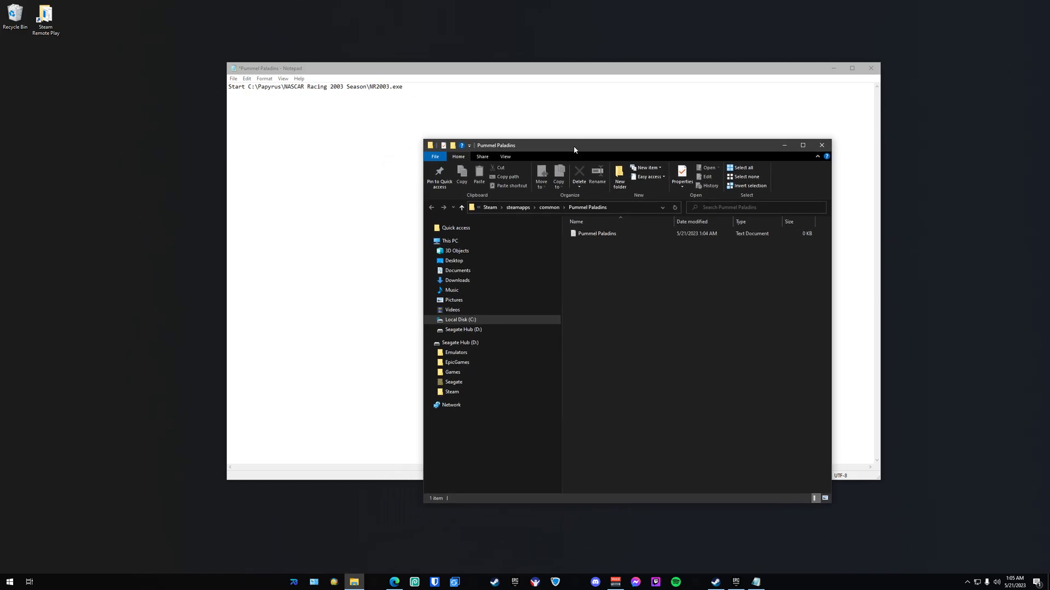
click(384, 104)
Wrap the folder name "NASCAR Racing 2003 Season" in double quotes.
click(366, 87)
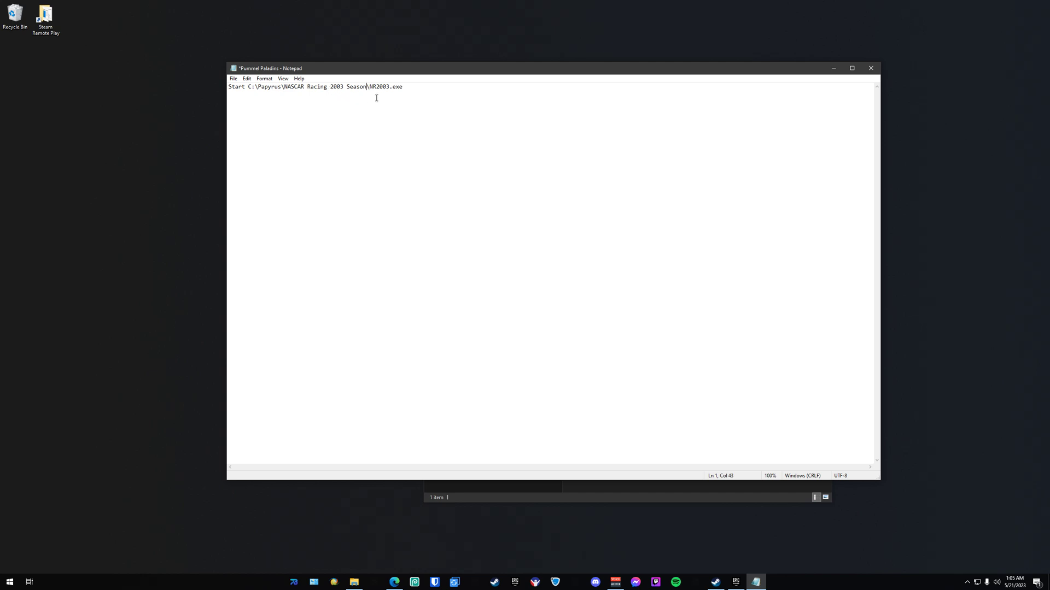
text(")
text(")
drag(248, 86, 278, 86)
click(373, 86)
click(287, 87)
Save the document as Pummel Paladins.bat using the All Files type.
click(233, 79)
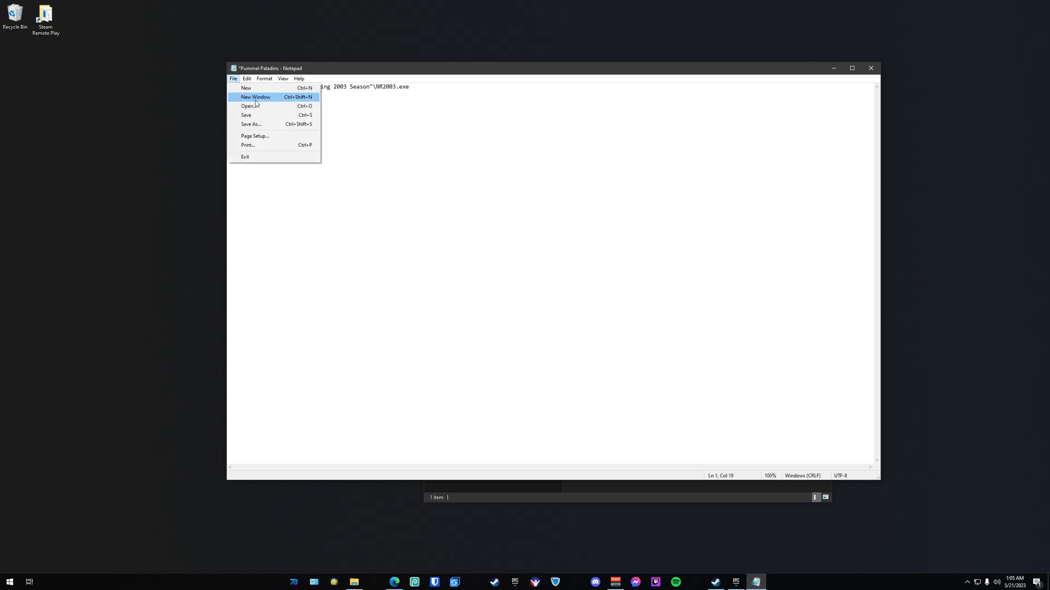
click(259, 125)
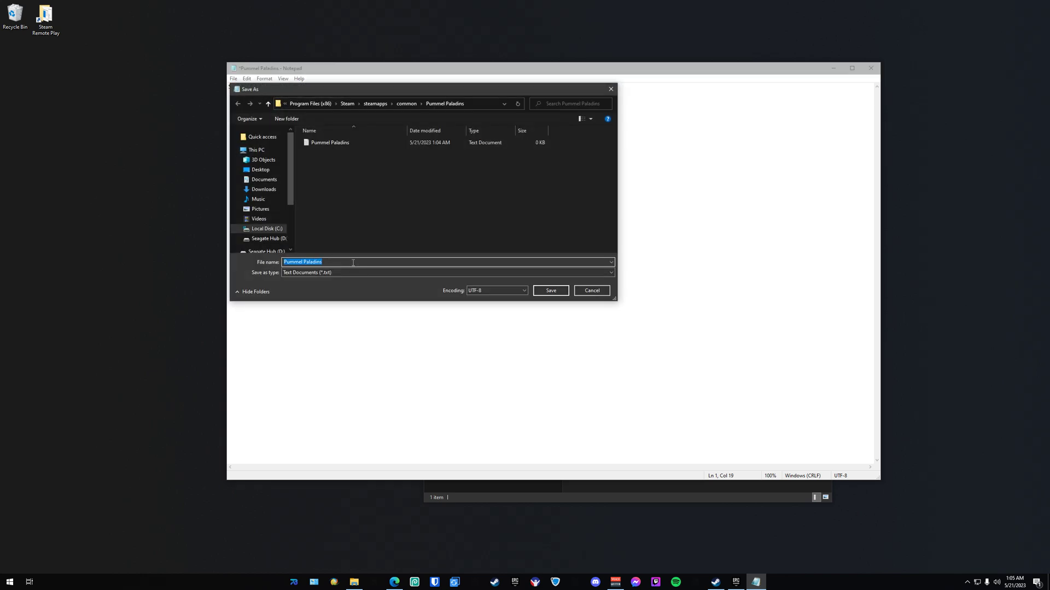
click(350, 272)
click(340, 285)
click(347, 263)
click(347, 262)
text(.bat)
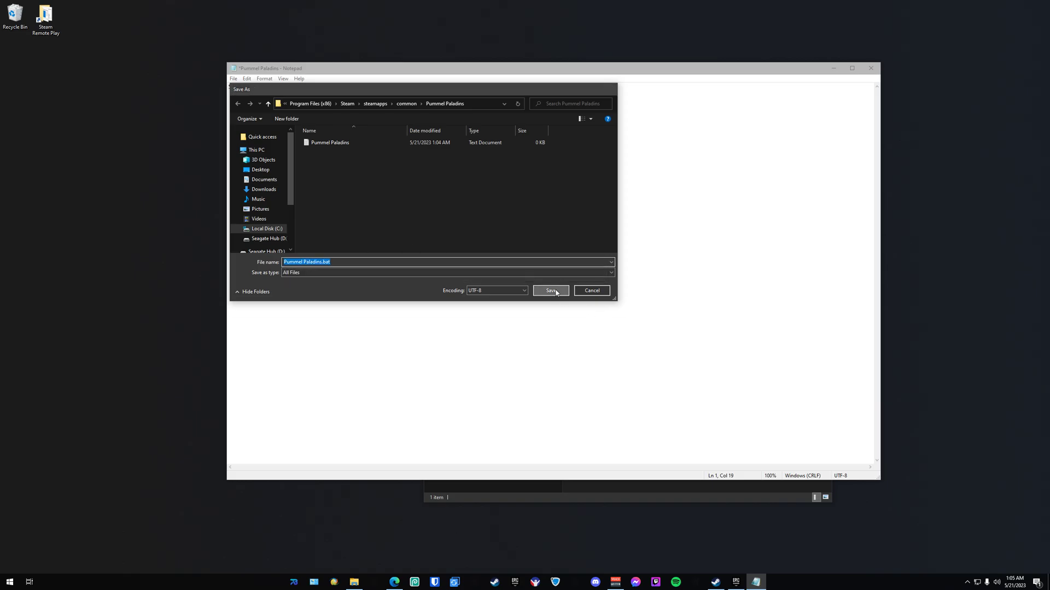
click(551, 291)
Close Notepad and delete the empty Pummel Paladins text document from the folder.
click(871, 68)
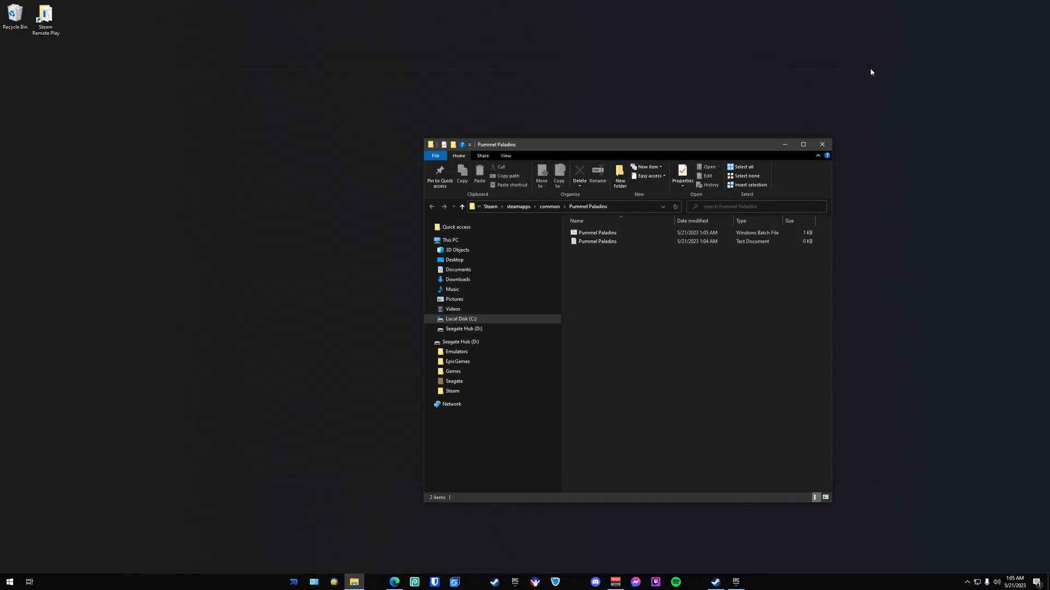
right_click(608, 242)
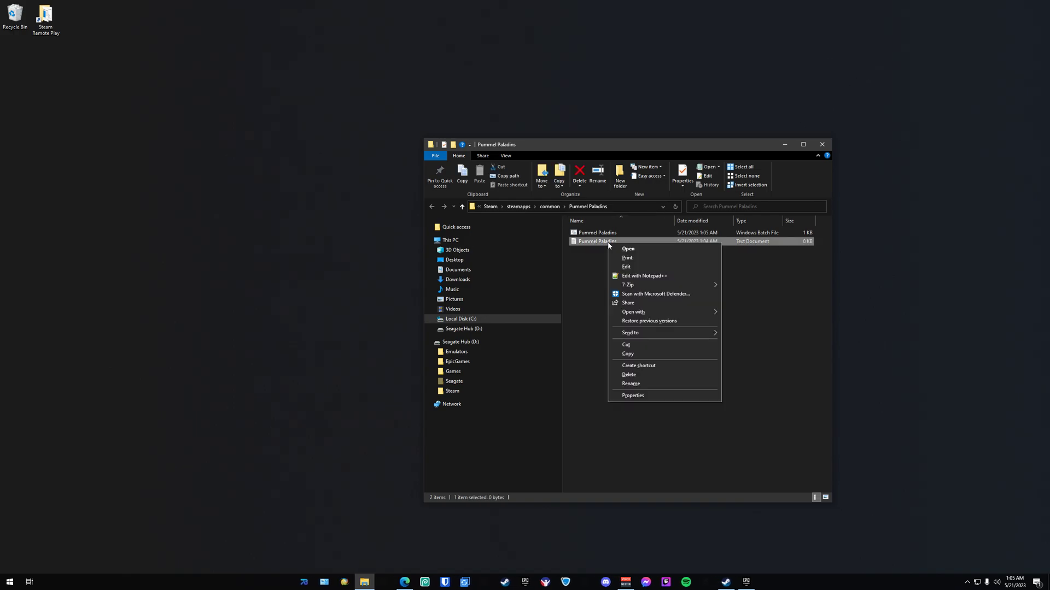
click(642, 375)
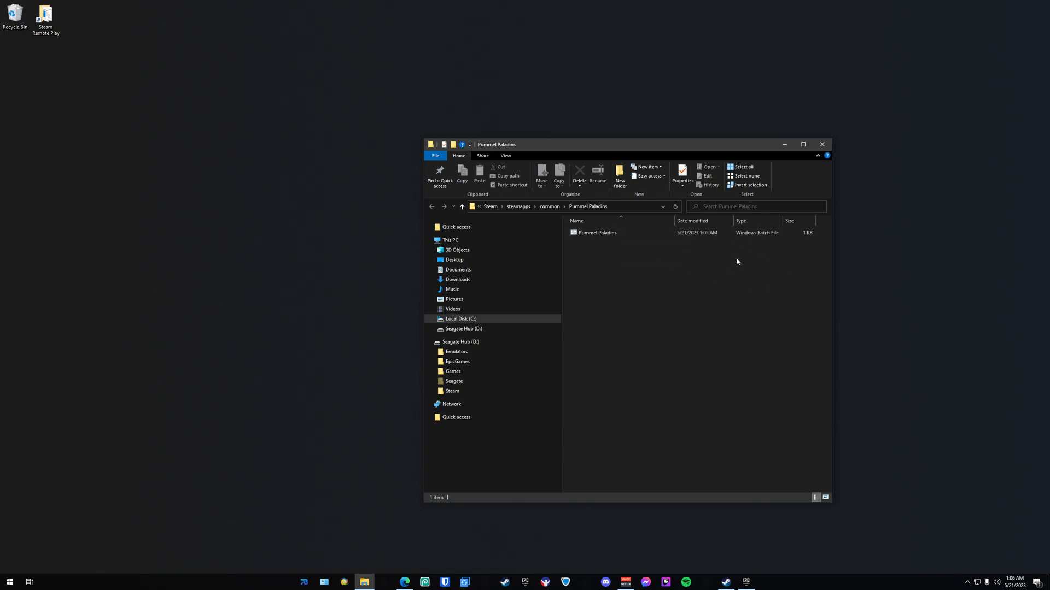
right_click(619, 235)
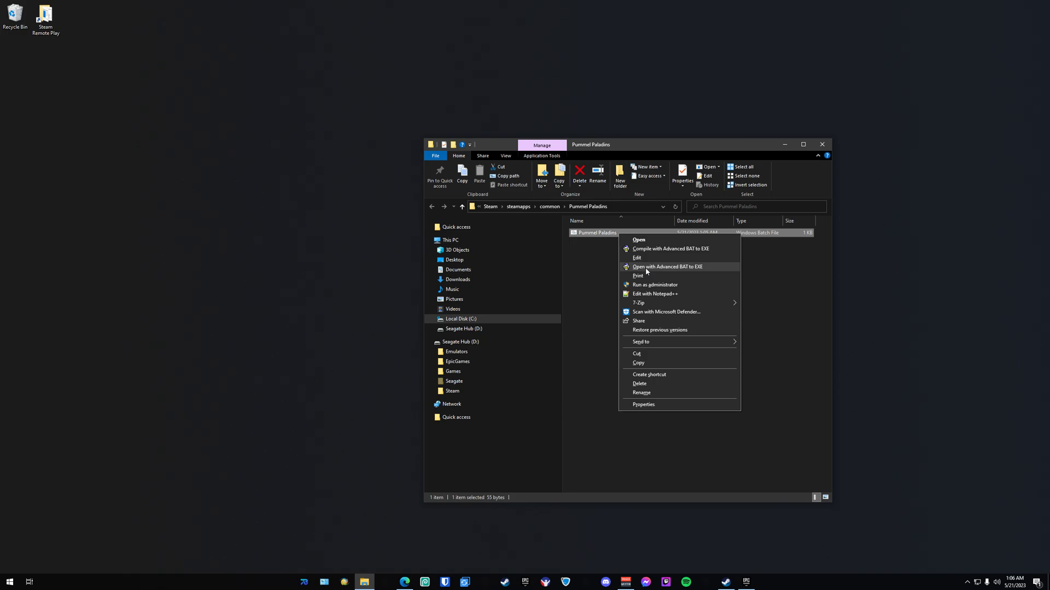
Open Pummel Paladins.bat in Advanced BAT to EXE Converter, leaving its NR2003.exe Start line unchanged.
click(650, 268)
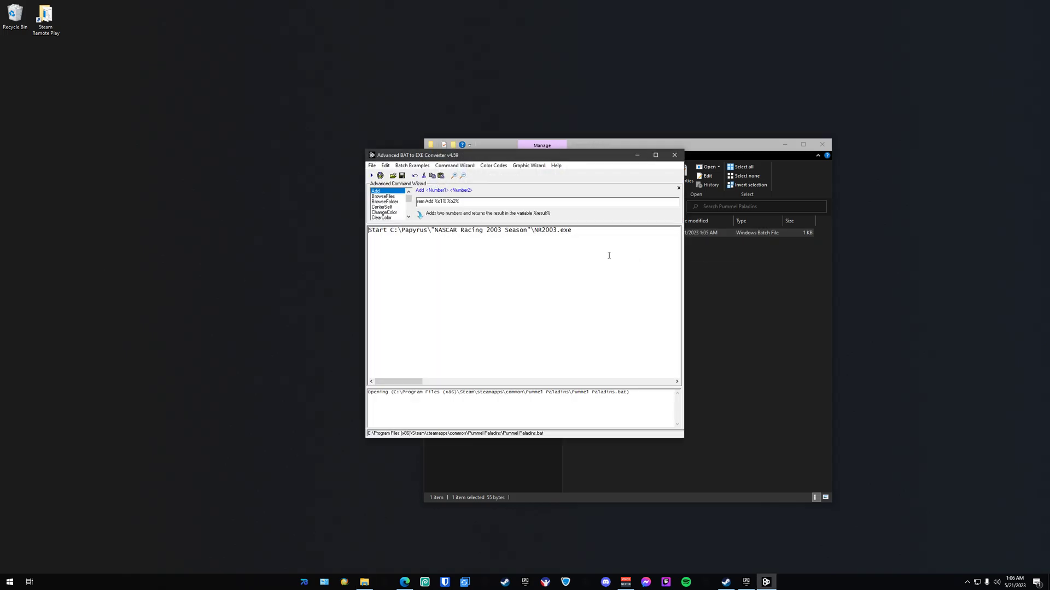
click(392, 233)
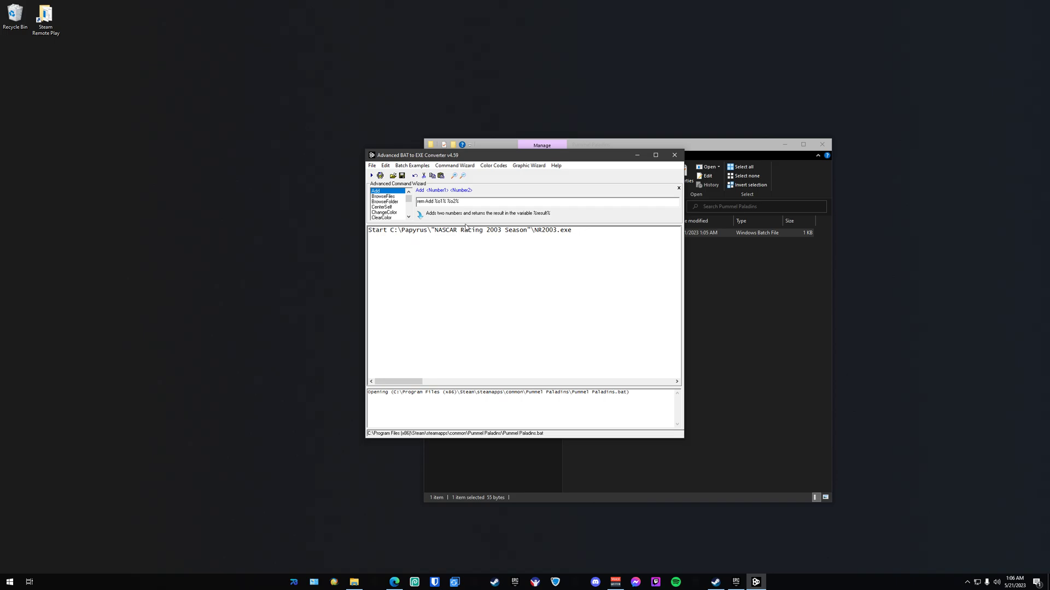
text(AD5)
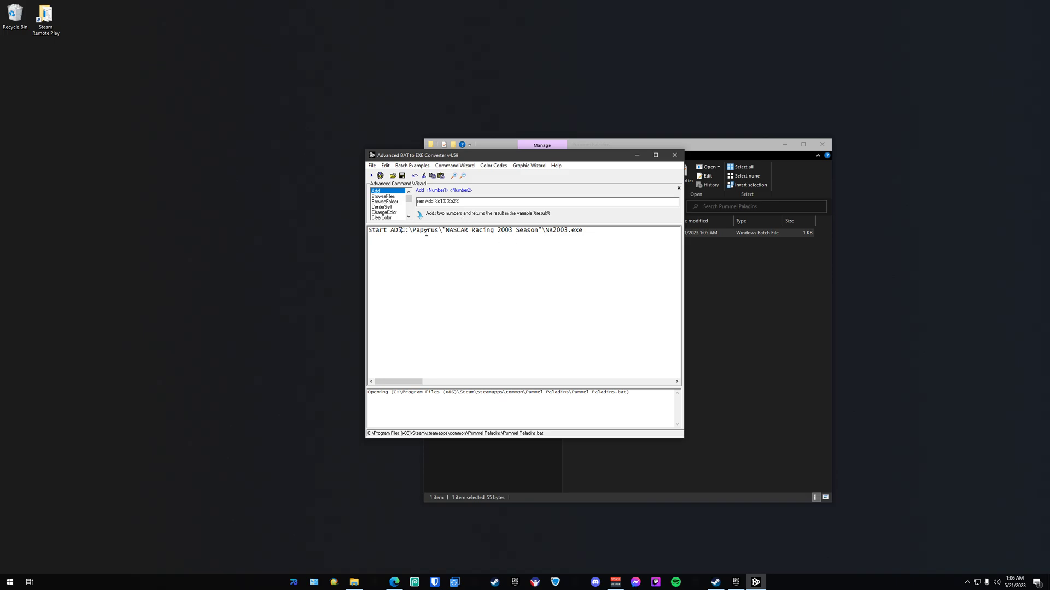
key(BackSpace)
key(BackSpace)
key(BackSpace)
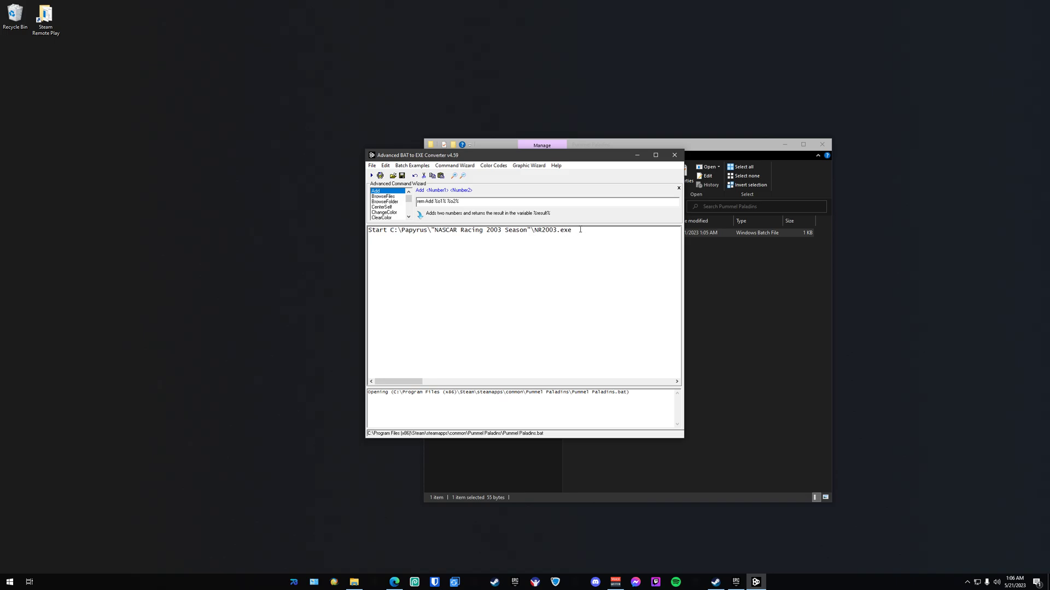
click(374, 166)
click(399, 215)
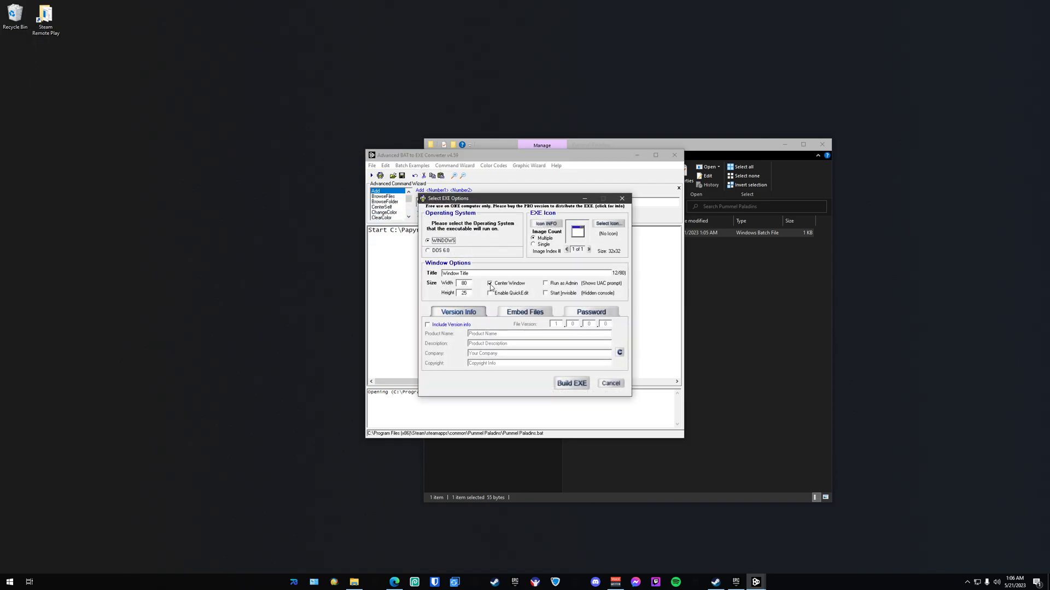
Build the EXE with Center Window unchecked and save it as Pummel Paladins in the game folder.
click(490, 286)
click(575, 382)
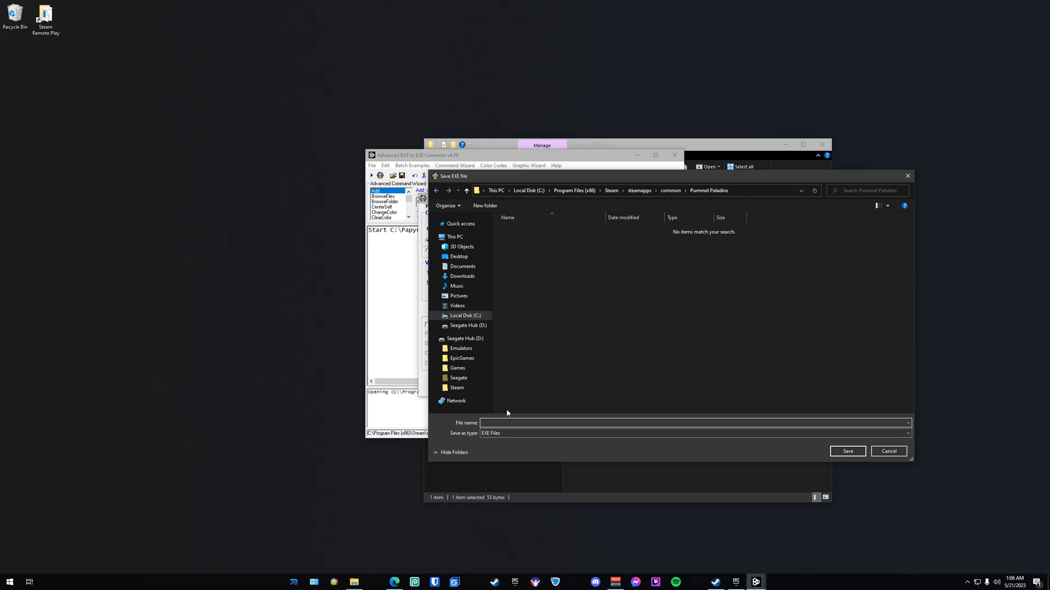
text(Pummel)
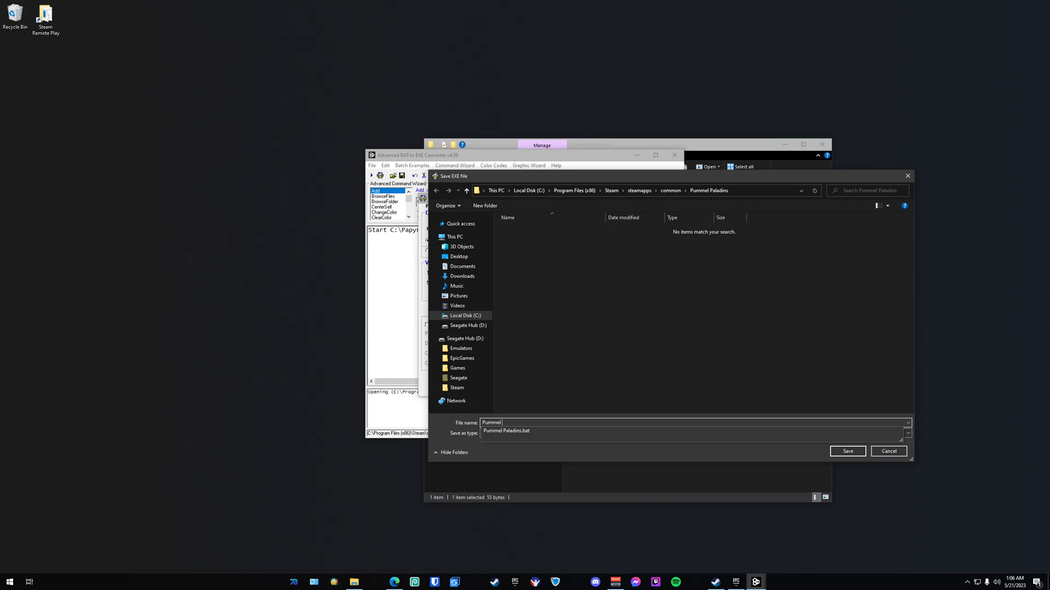
text( Paladins)
drag(728, 177, 653, 173)
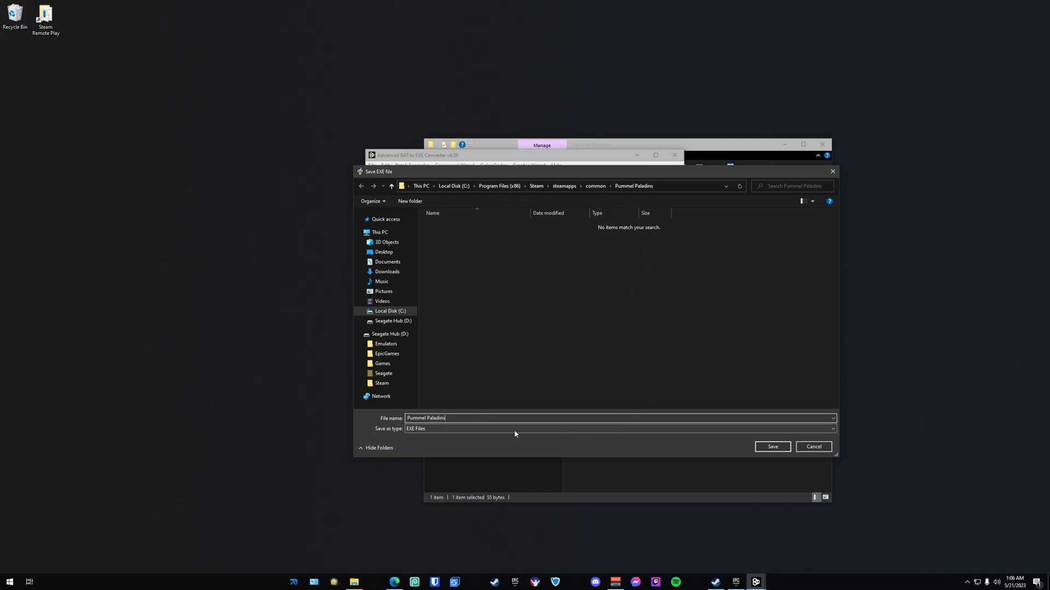
click(773, 447)
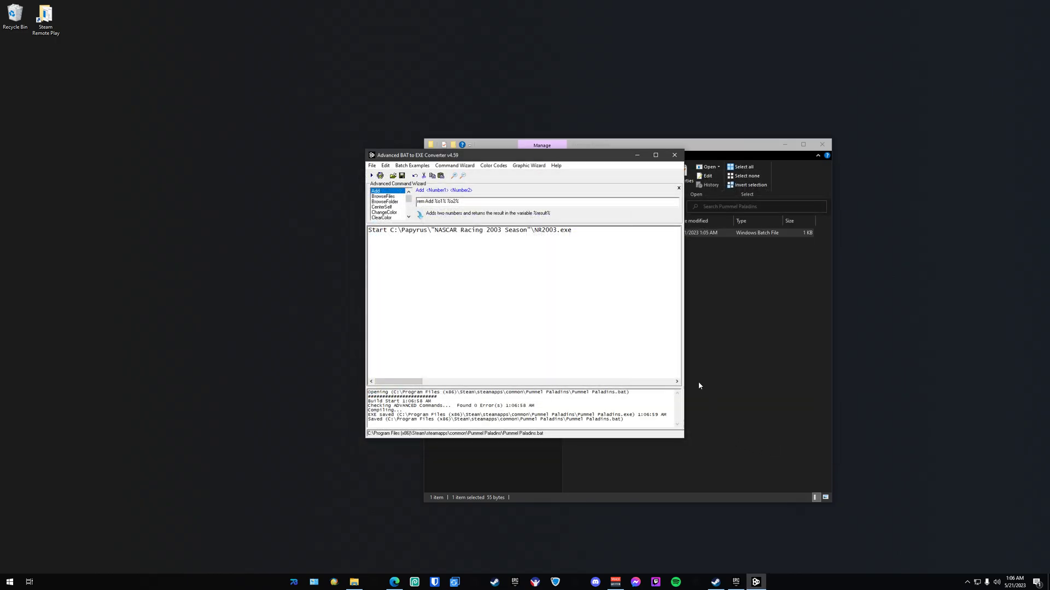
Close the converter and launch Pummel Paladins from its Steam library page to test it.
click(673, 158)
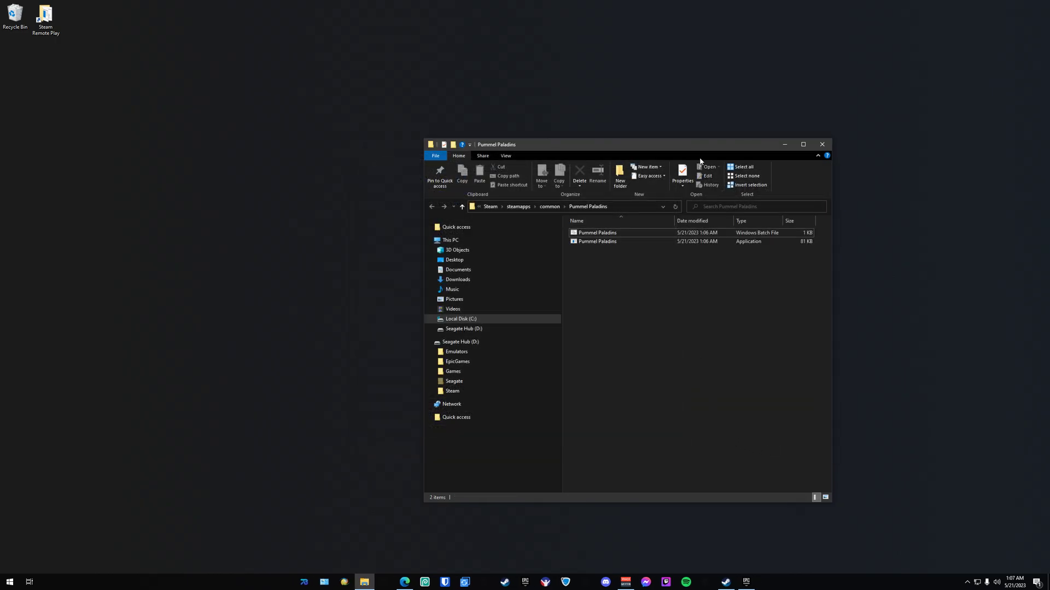
click(726, 581)
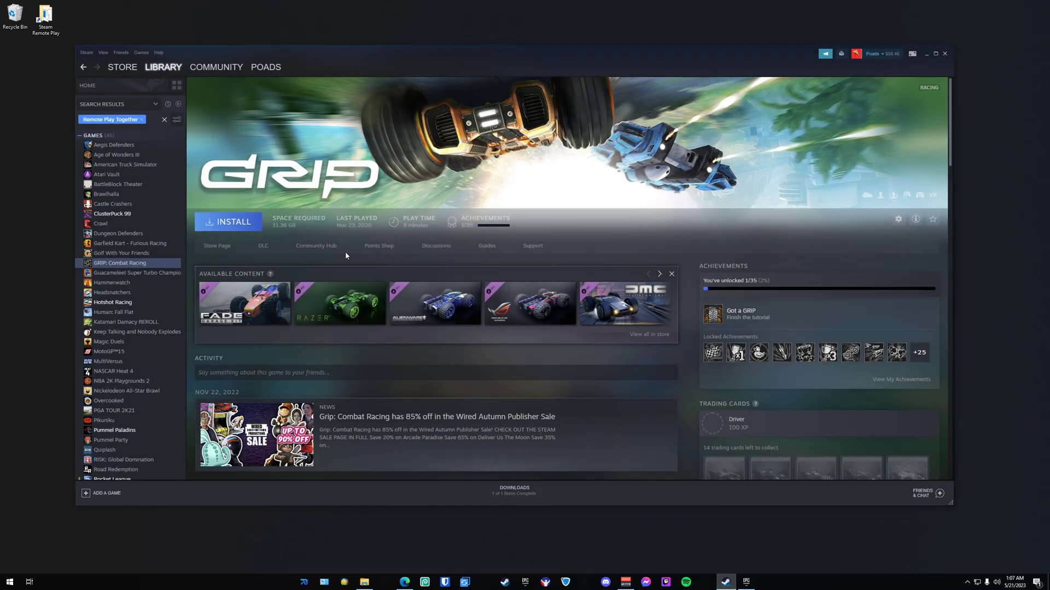
click(117, 430)
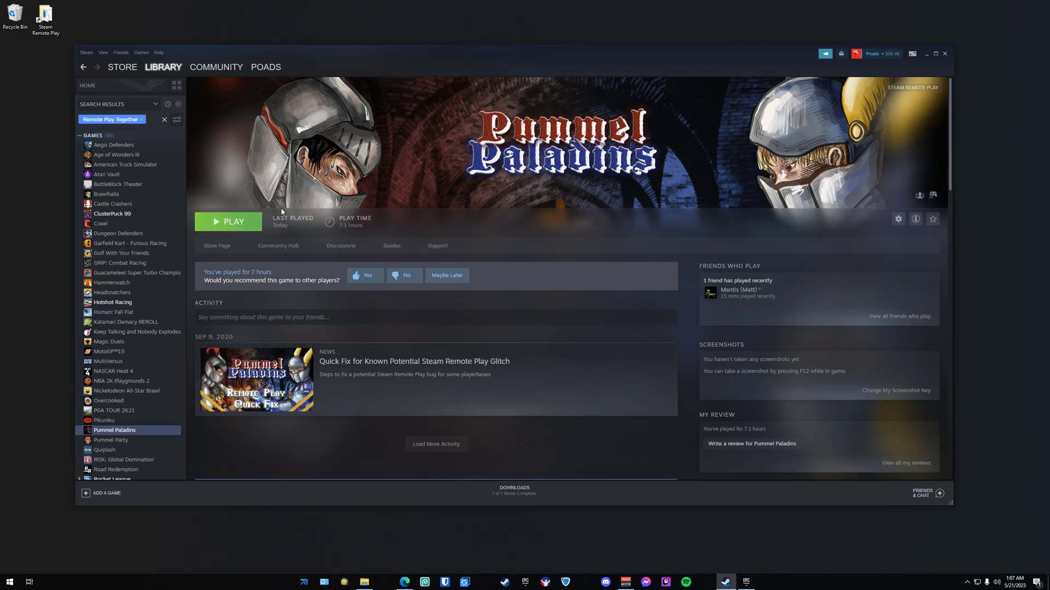
click(239, 226)
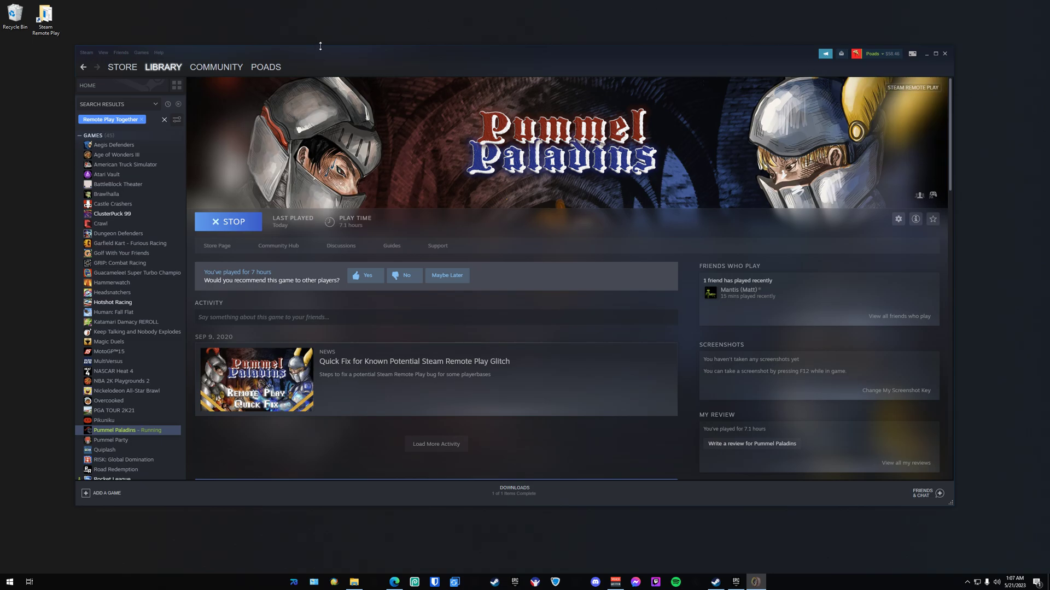
click(122, 53)
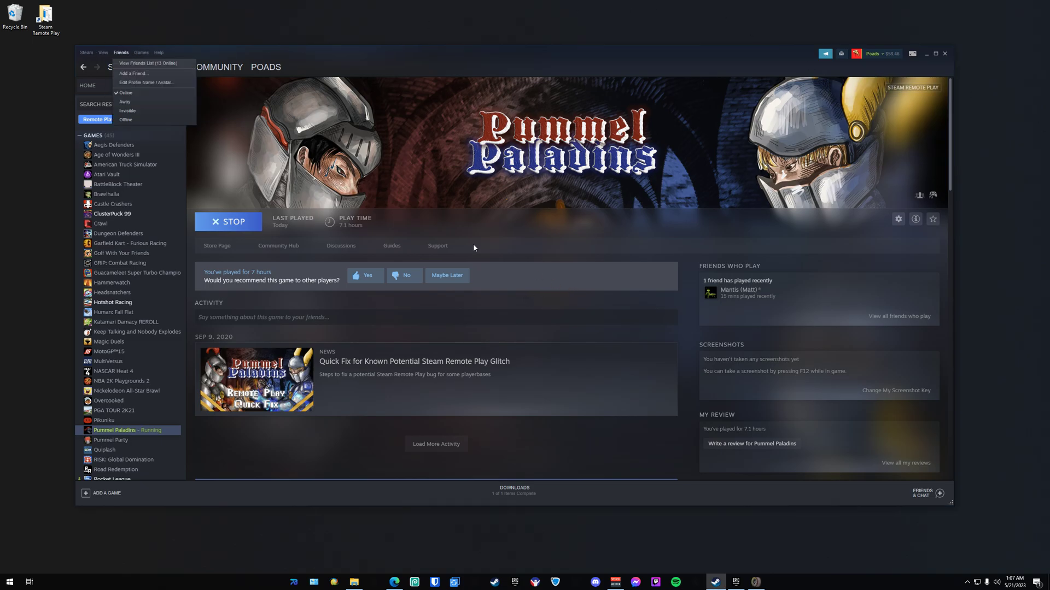
click(141, 64)
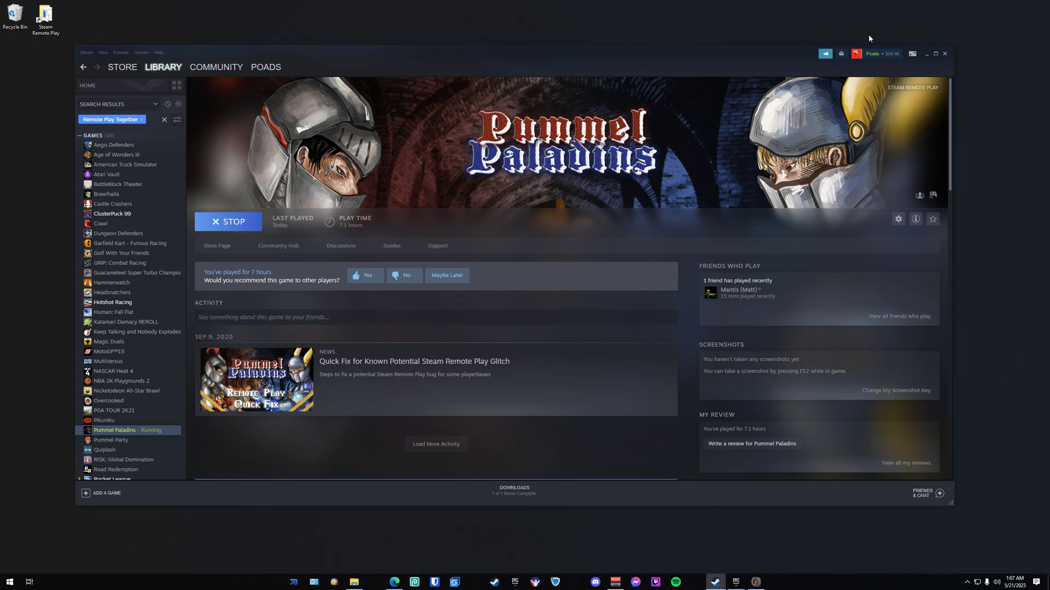
drag(624, 48, 76, 67)
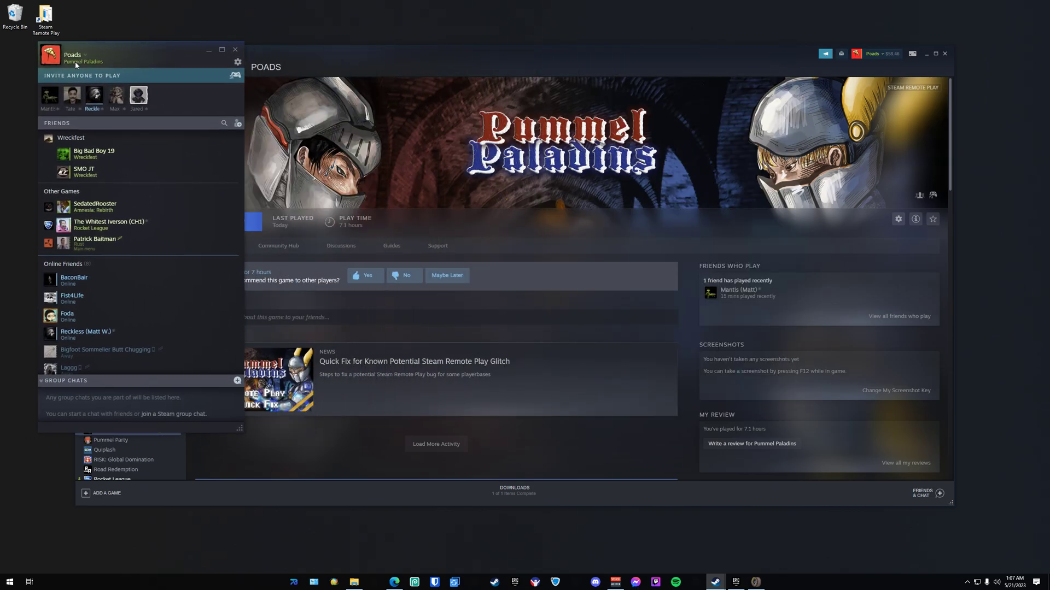
click(117, 77)
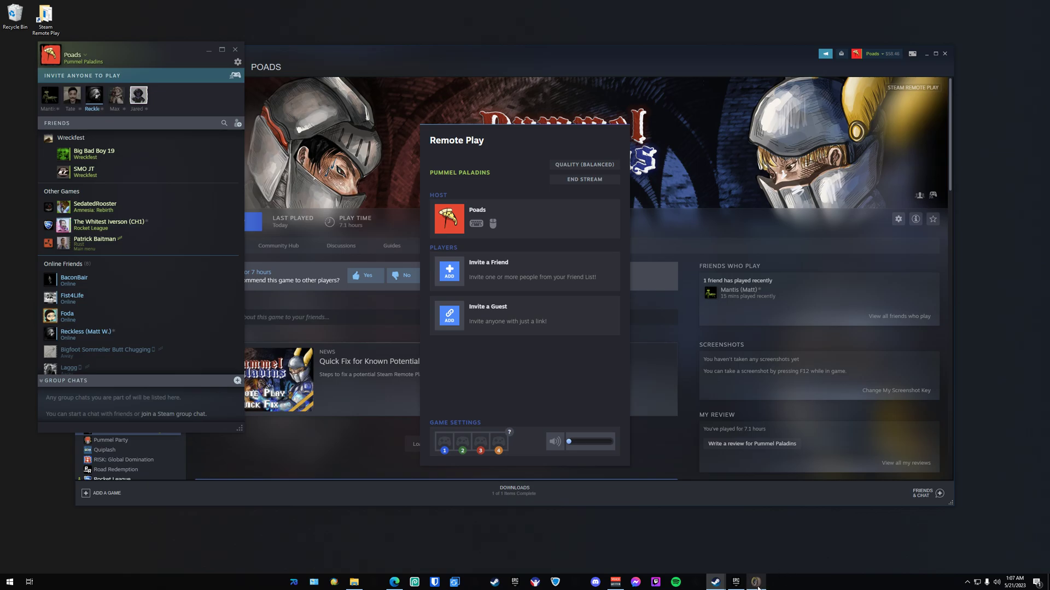
click(574, 181)
click(235, 49)
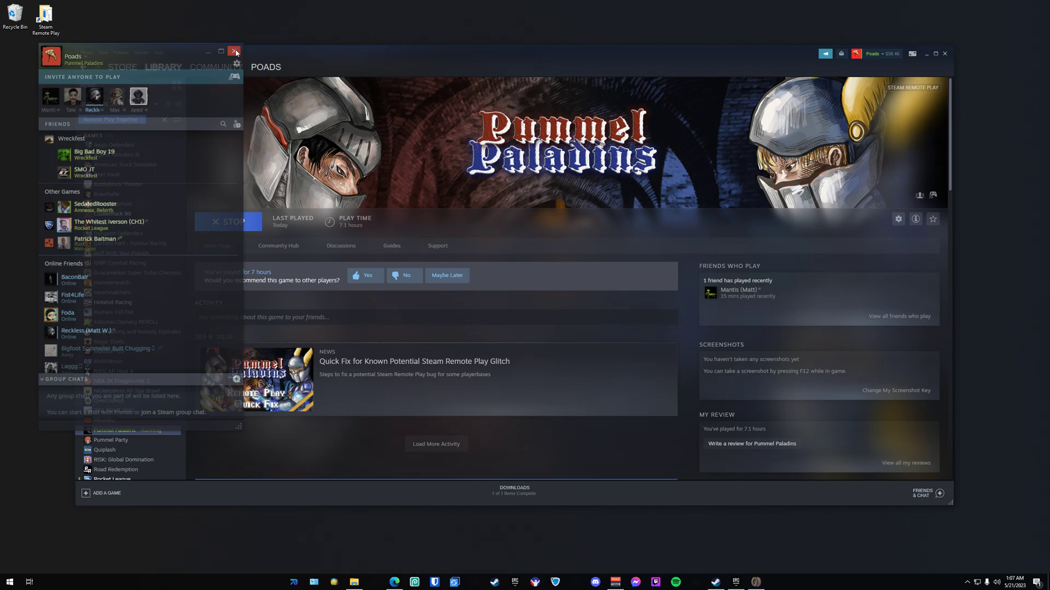
Stop Pummel Paladins in Steam, confirm the exit, and verify in Task Manager before closing it.
click(234, 223)
click(487, 304)
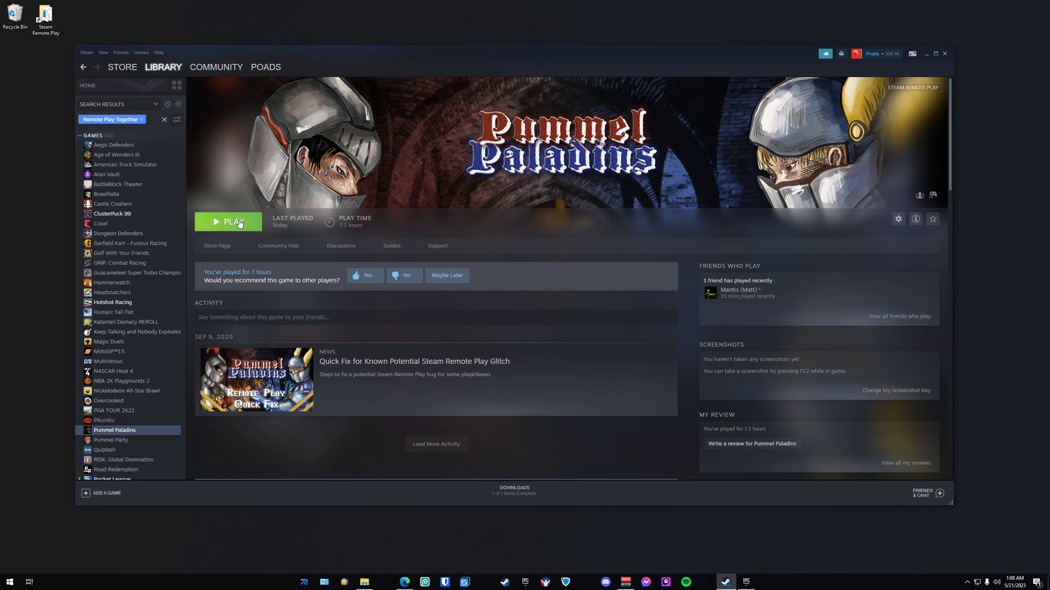
right_click(844, 588)
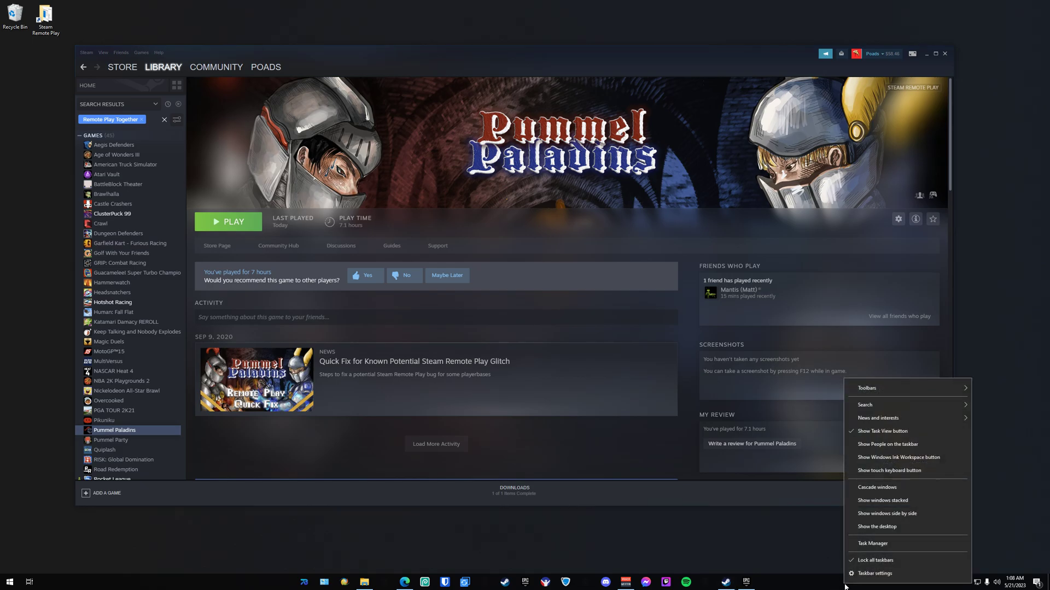
click(872, 544)
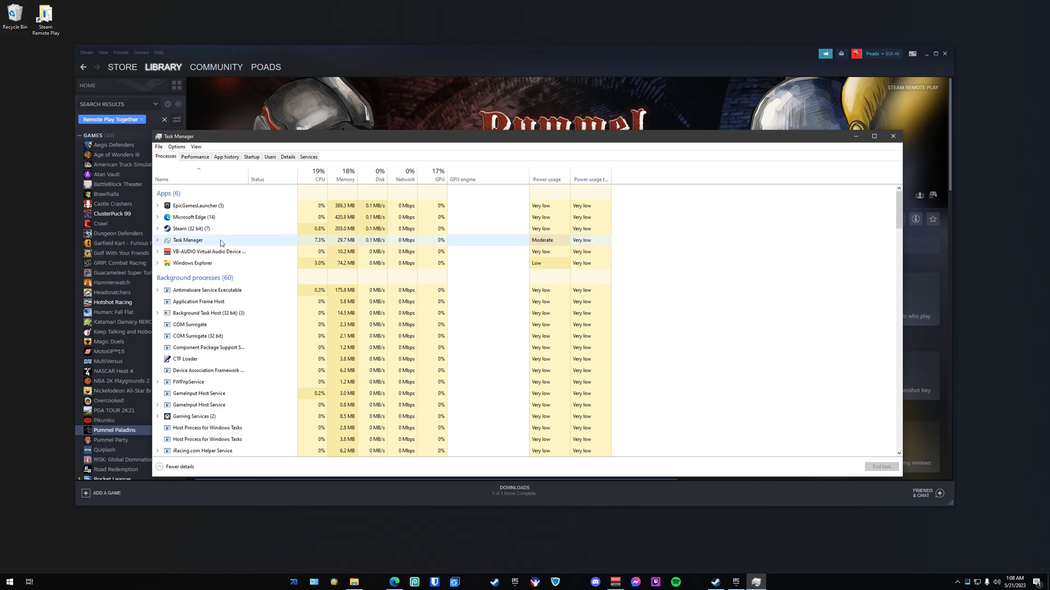
click(894, 137)
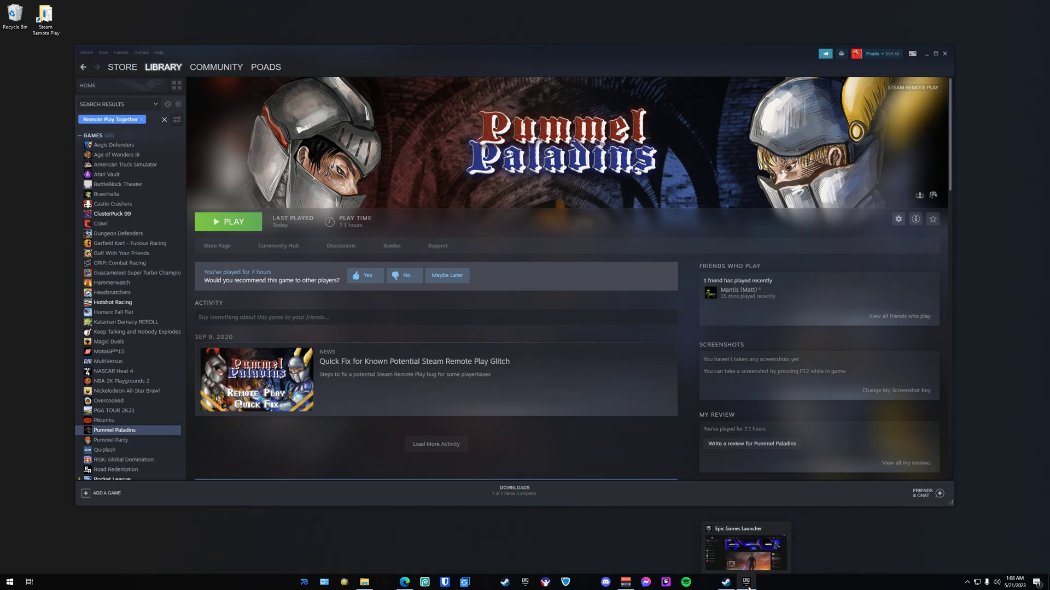
Minimize Epic and Steam, create a Games folder, and move Pummel Paladins.exe into it.
click(752, 569)
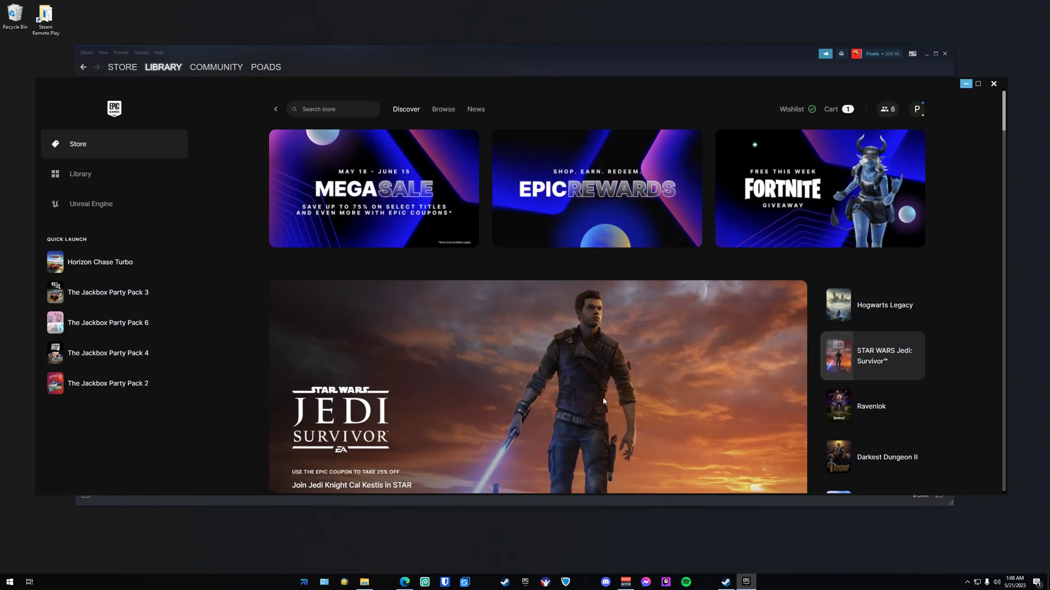
click(966, 84)
click(927, 55)
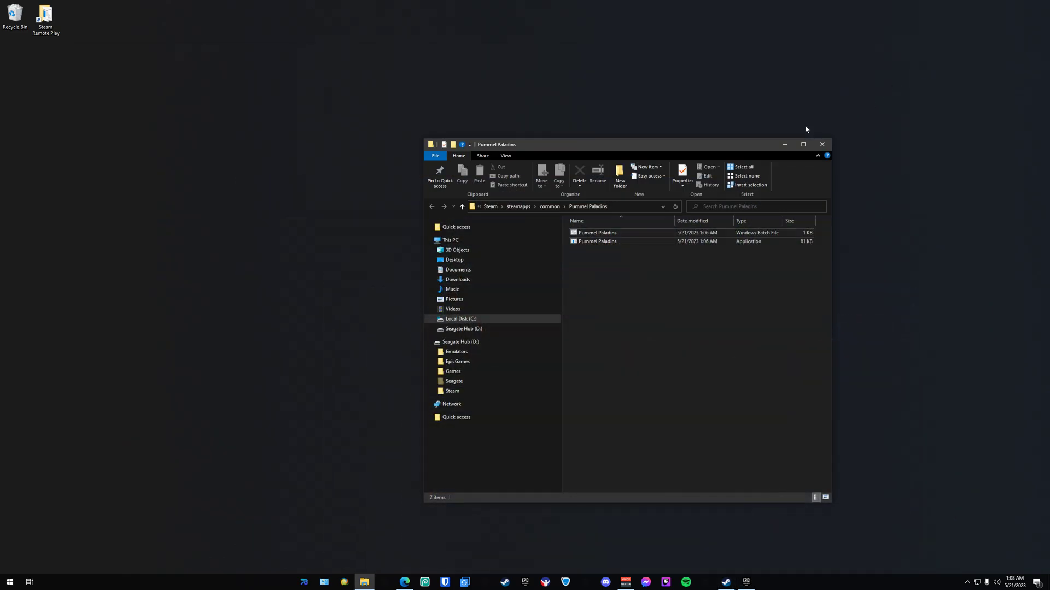
drag(695, 147, 557, 110)
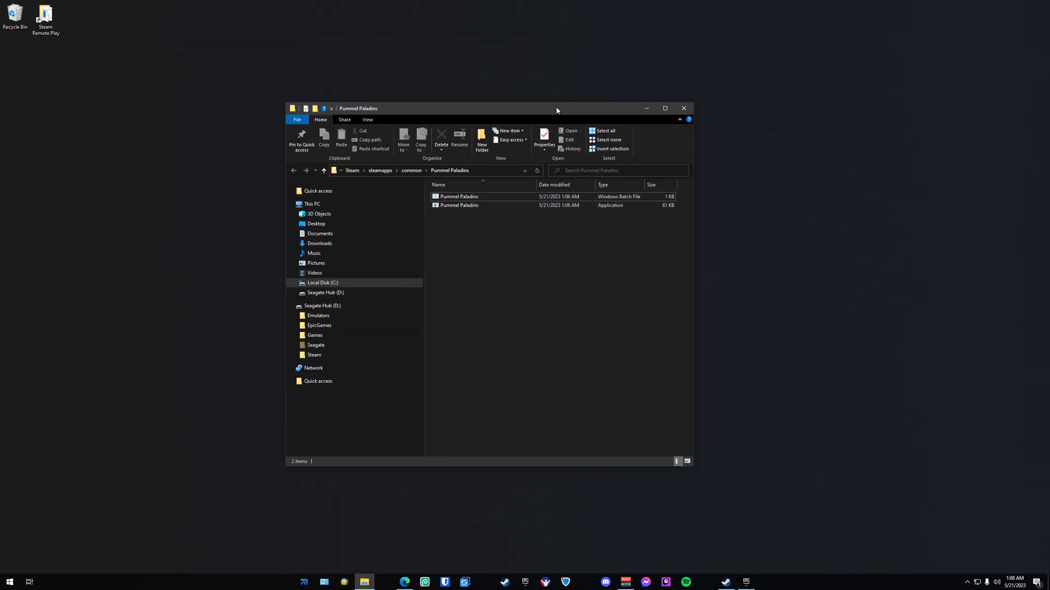
right_click(497, 257)
mouse_move(519, 382)
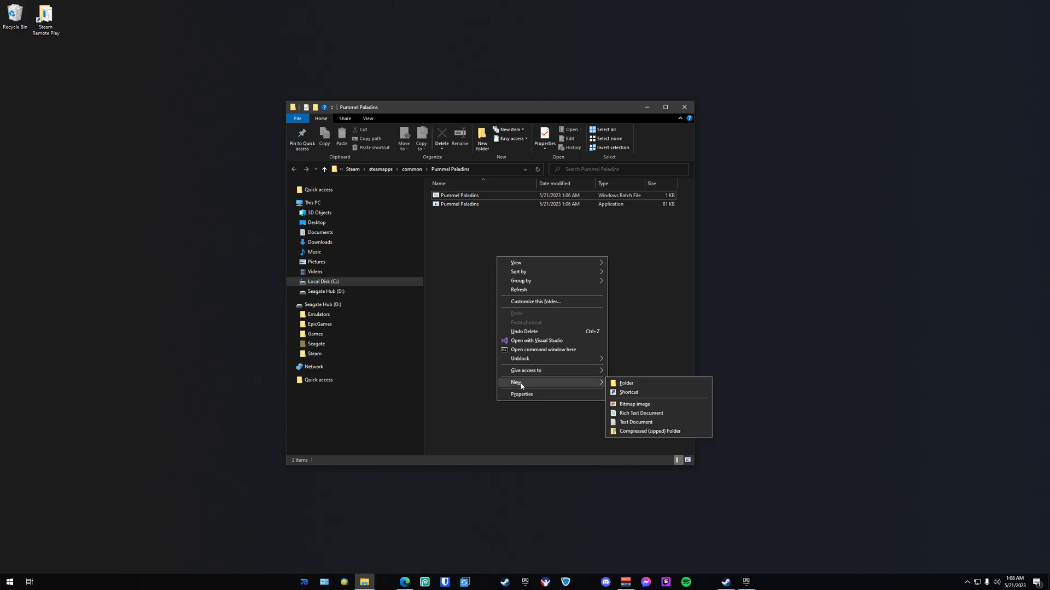
click(652, 386)
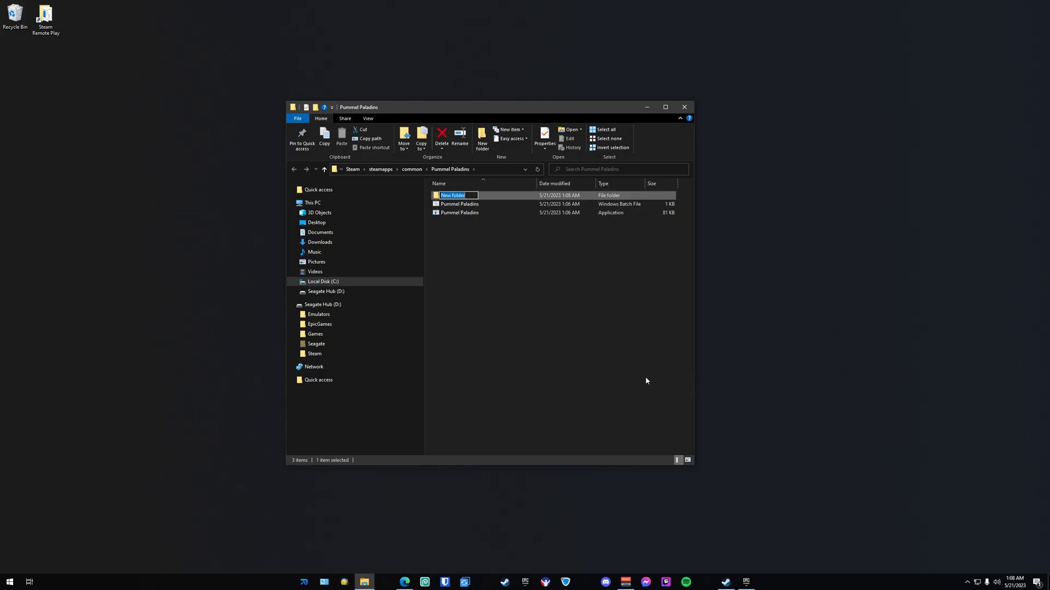
text(Games)
key(Return)
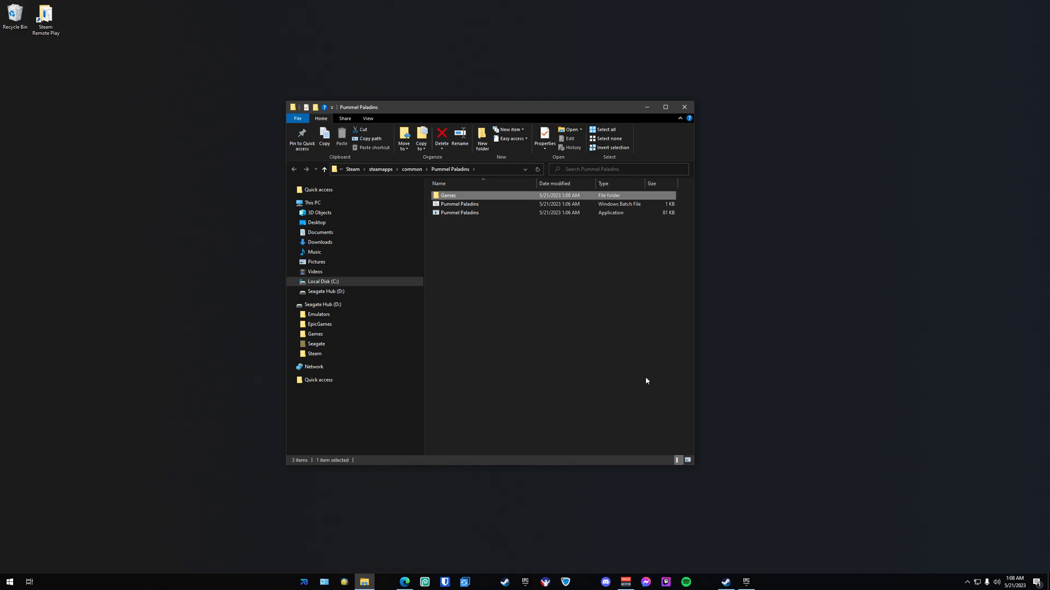
double_click(461, 197)
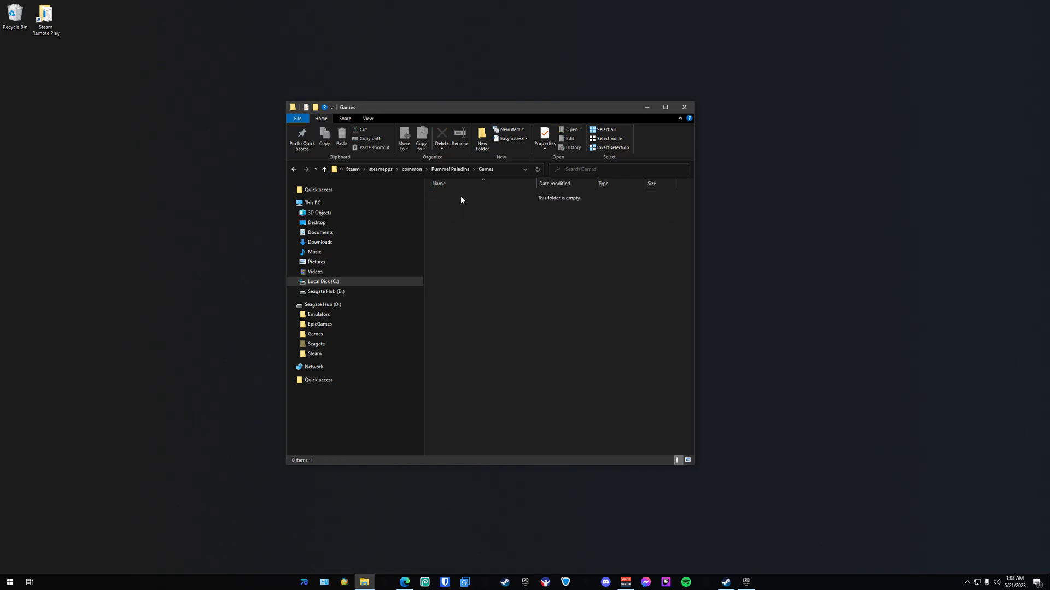
click(294, 170)
drag(453, 213, 468, 198)
Create an NR2003 folder inside Games and move Pummel Paladins.exe into it.
double_click(468, 197)
right_click(467, 229)
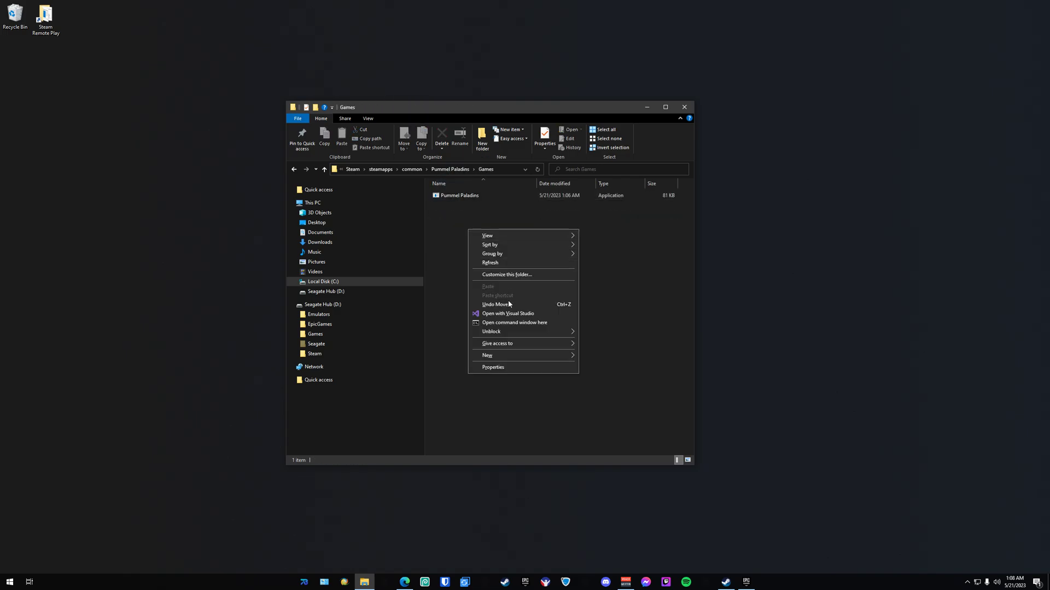
mouse_move(501, 354)
click(601, 356)
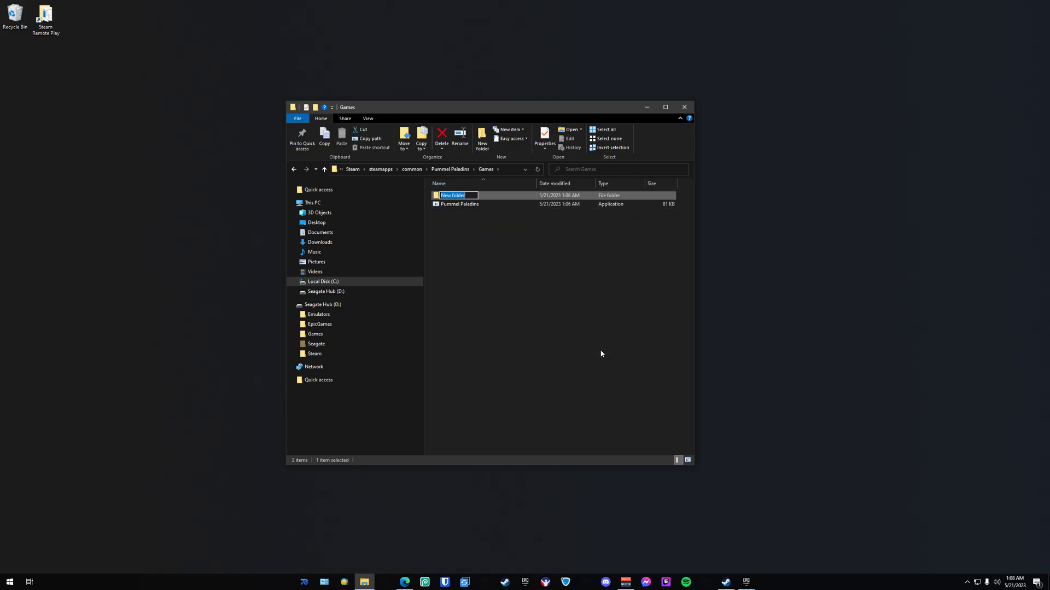
text(NR2003)
key(Return)
drag(460, 205, 477, 197)
Check that Pummel Paladins.exe sits in Games\NR2003, then return to the Pummel Paladins folder.
click(294, 170)
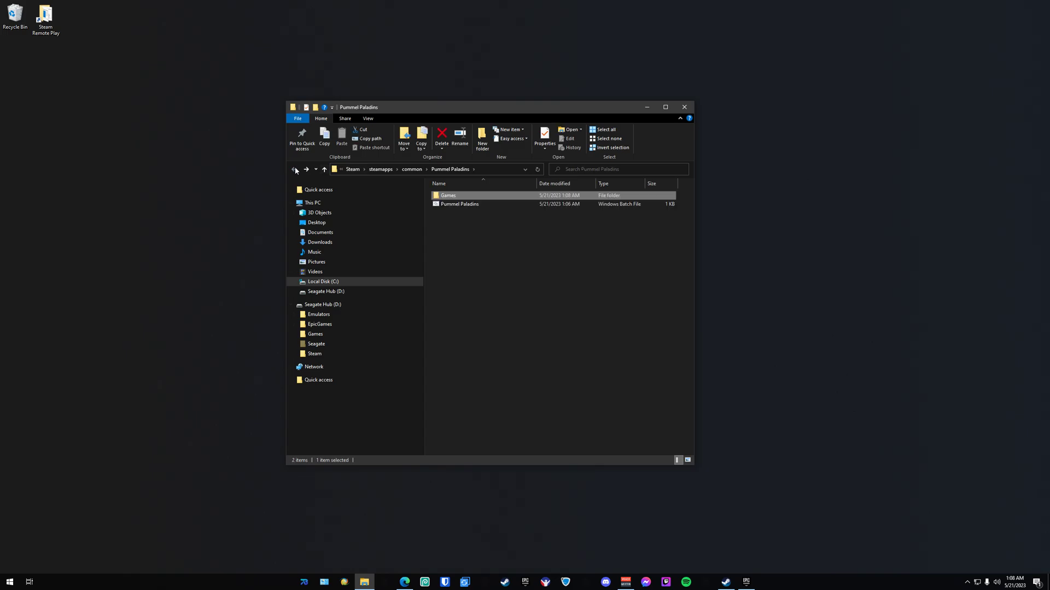
double_click(462, 196)
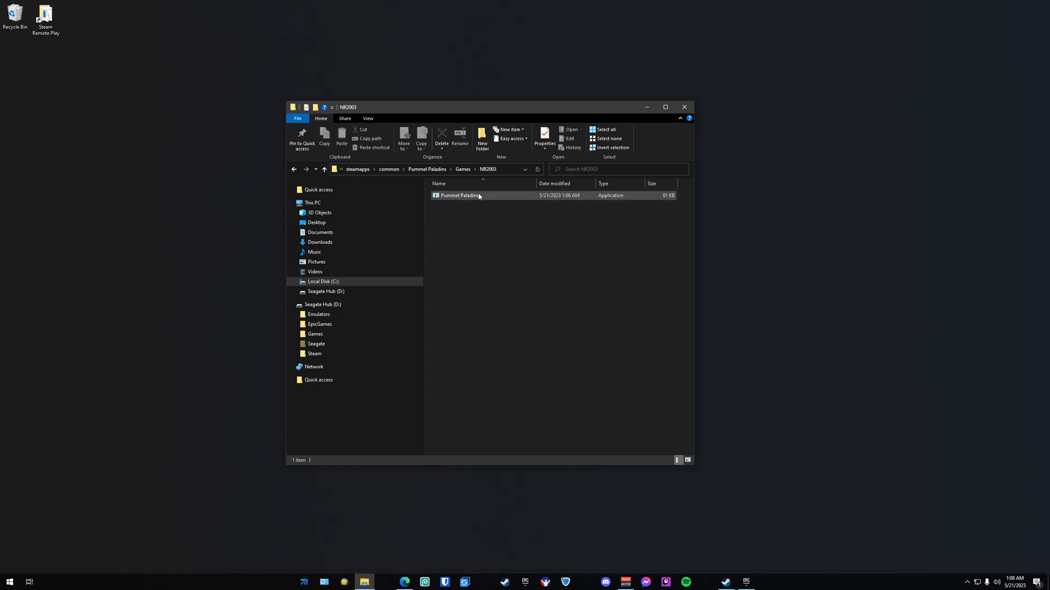
double_click(474, 198)
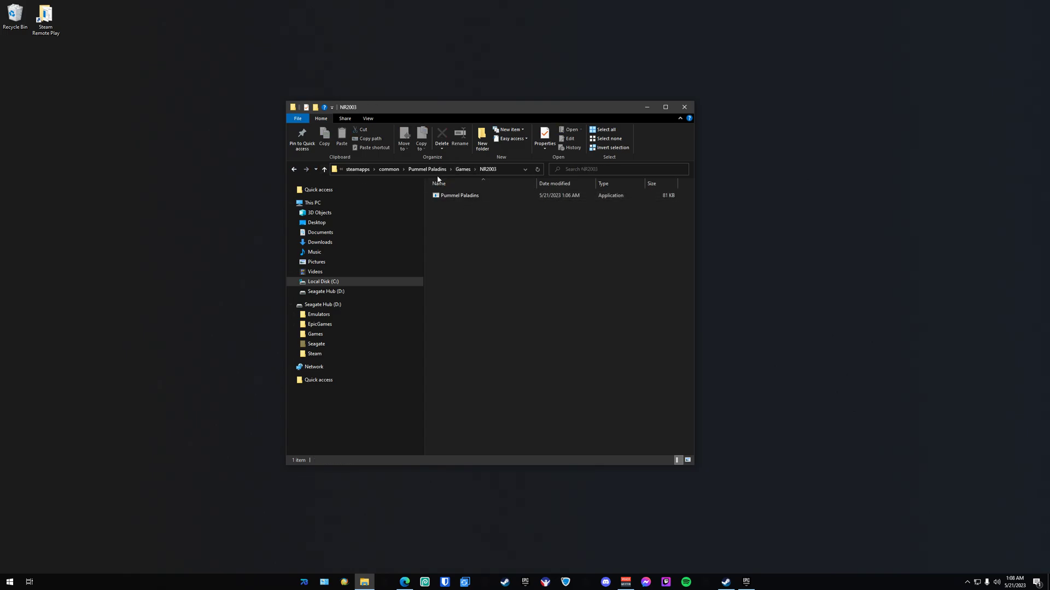
double_click(294, 172)
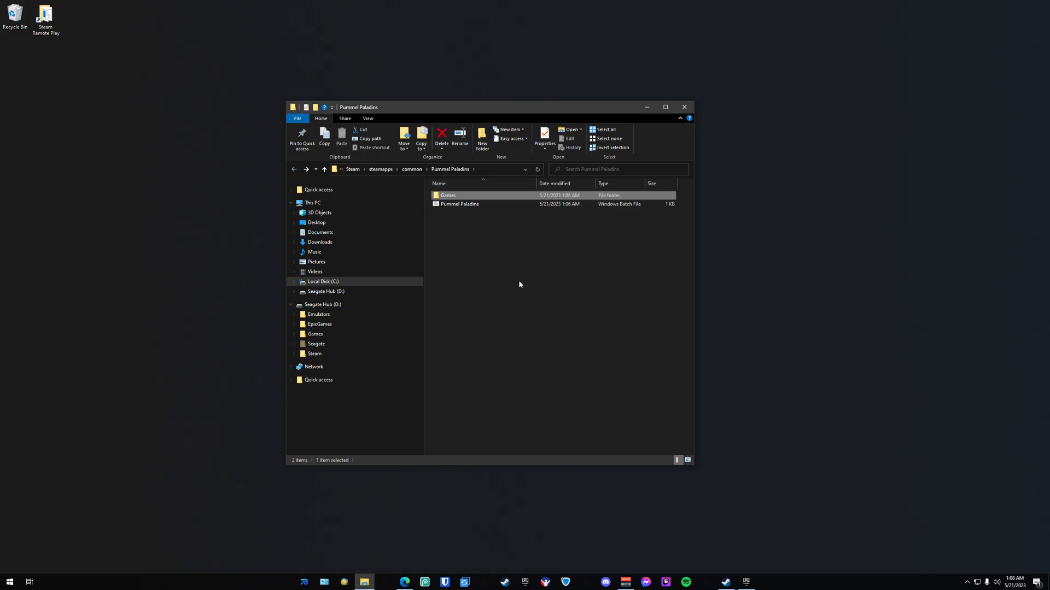
double_click(467, 196)
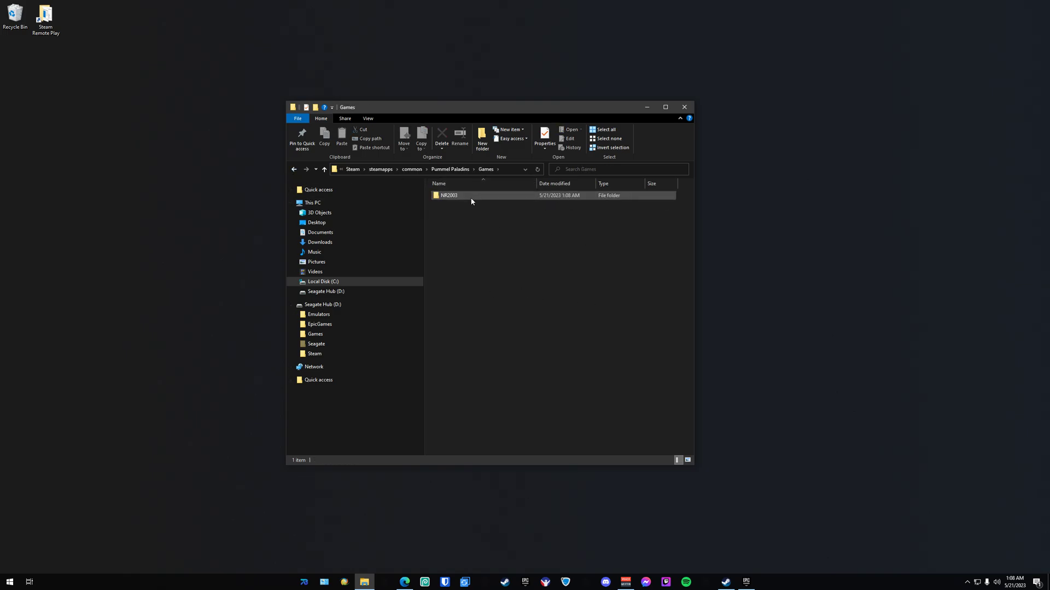
double_click(475, 197)
double_click(296, 170)
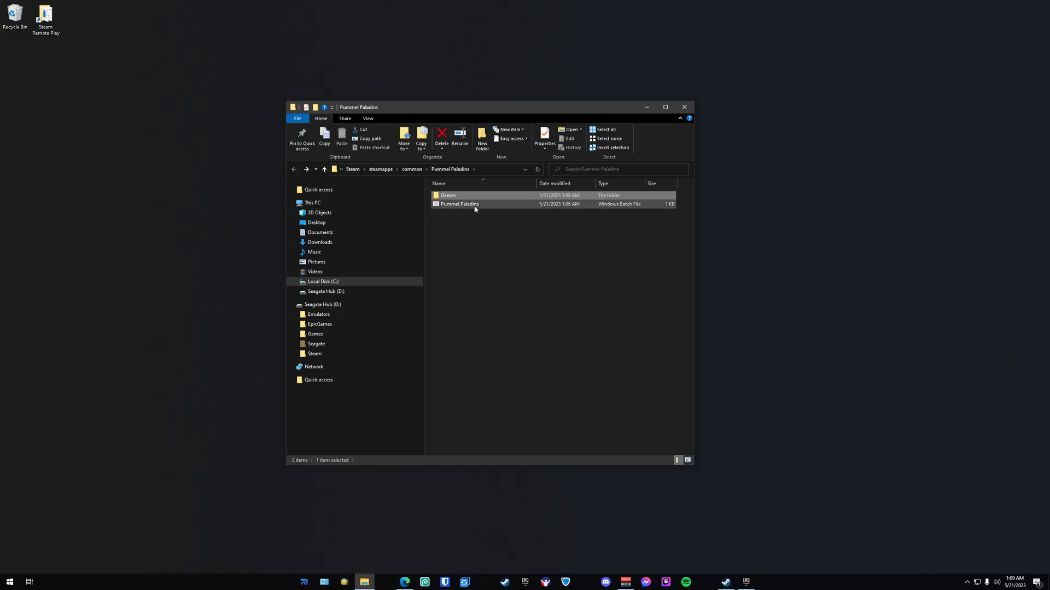
Edit the batch file in Notepad, deleting the REM header lines and the old NR2003.exe path after Start.
right_click(475, 208)
click(496, 230)
drag(292, 242, 151, 72)
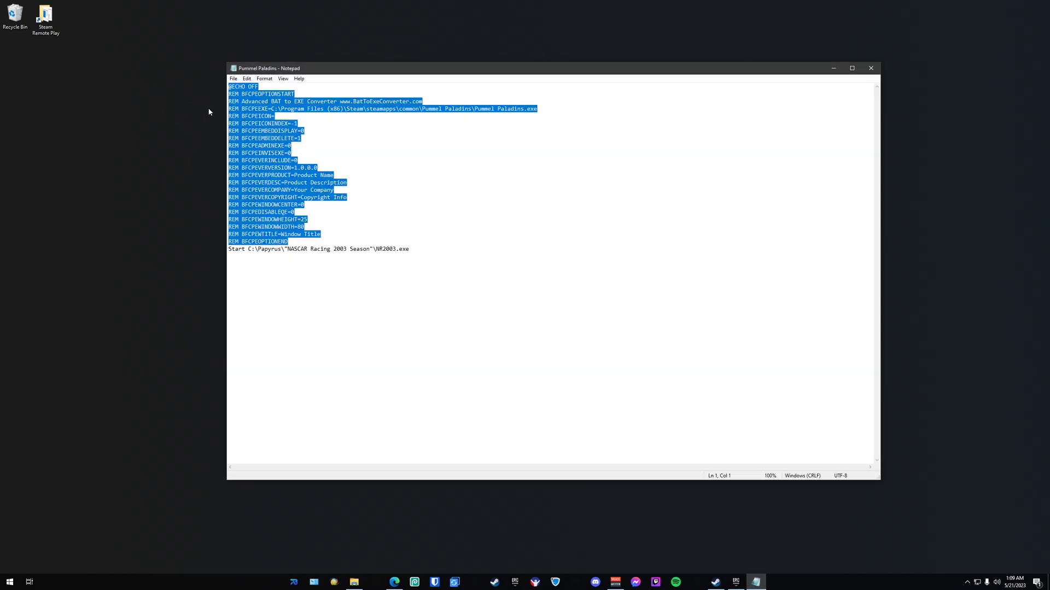
key(Delete)
key(Delete)
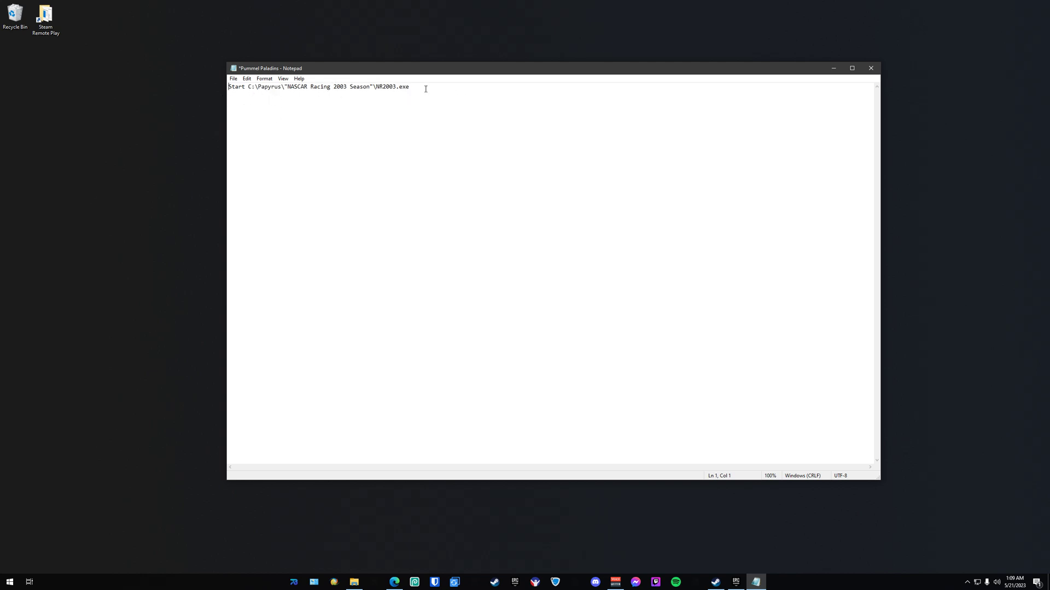
drag(419, 88, 248, 91)
key(Delete)
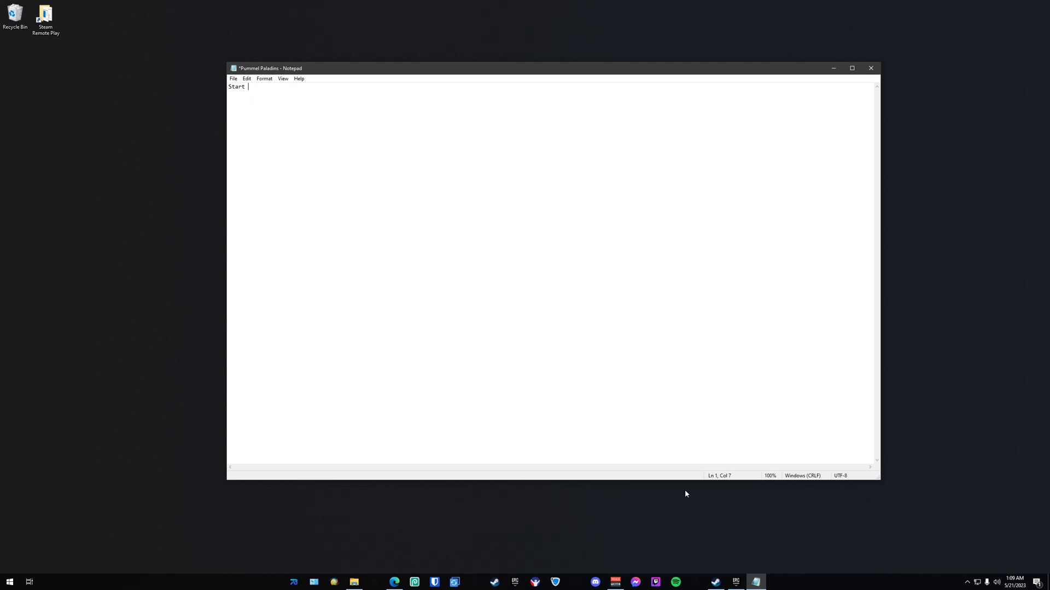
Bring up the Epic Games Launcher library and sort it Alphabetical A-Z.
click(736, 582)
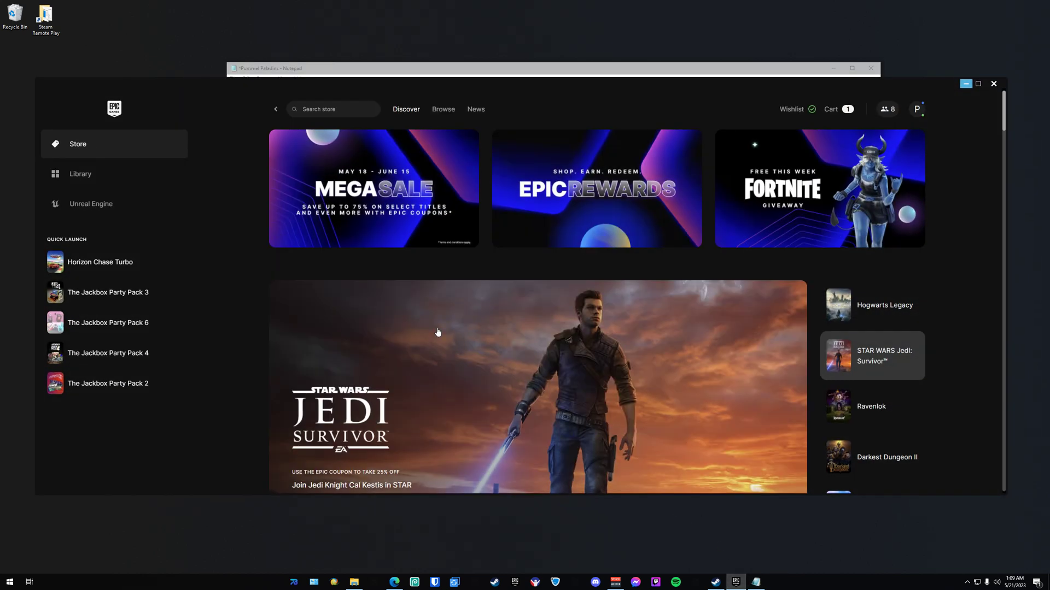
mouse_move(127, 267)
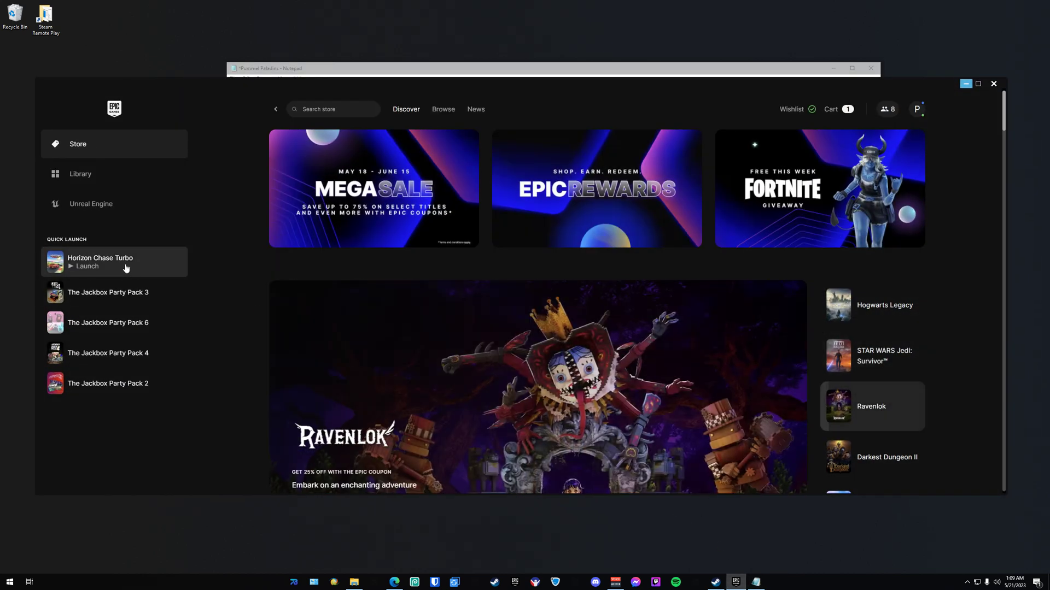
click(90, 174)
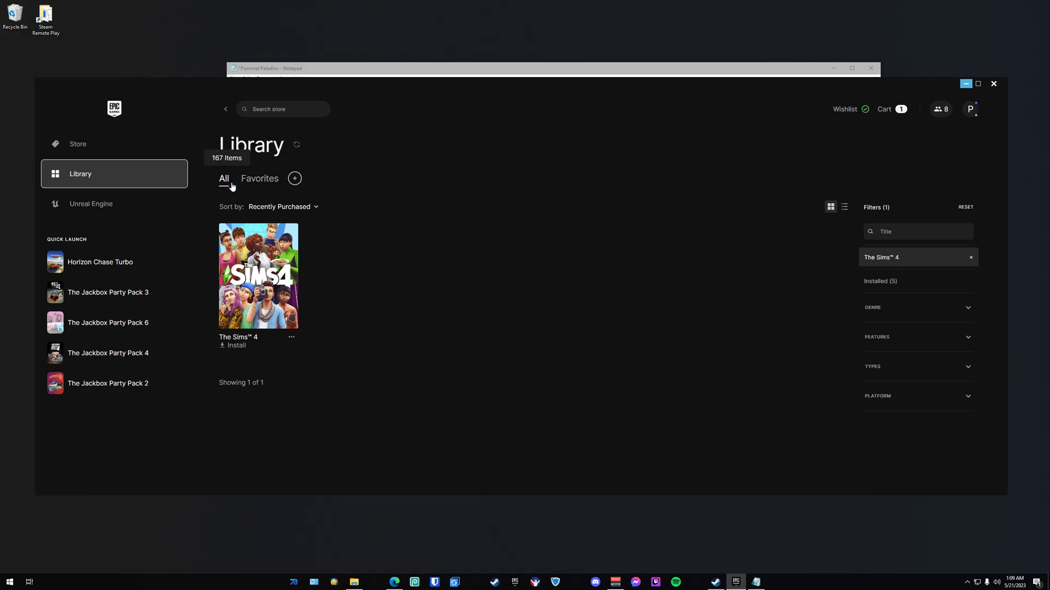
click(308, 207)
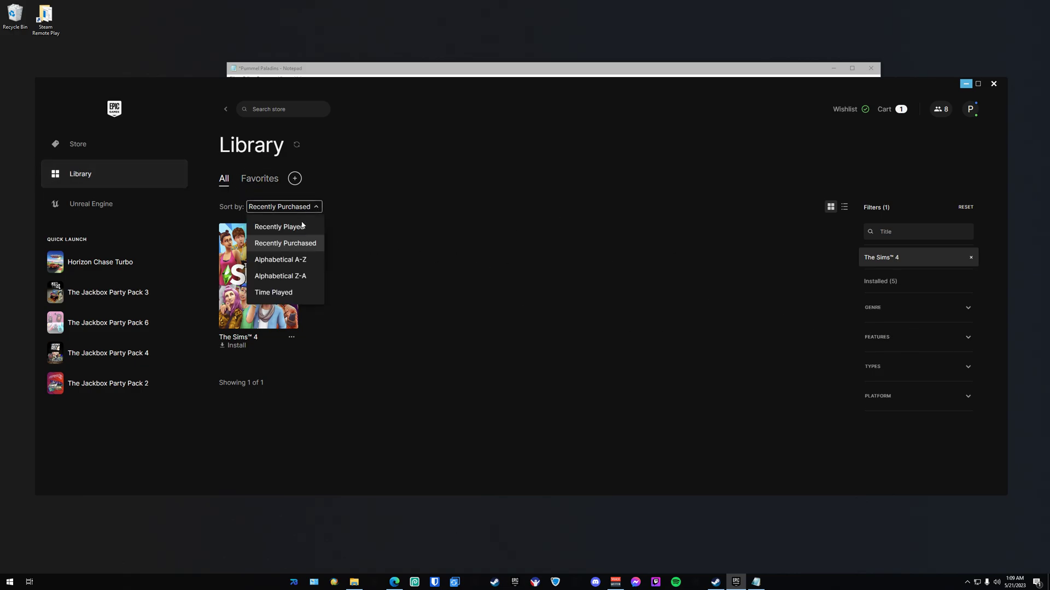
click(294, 261)
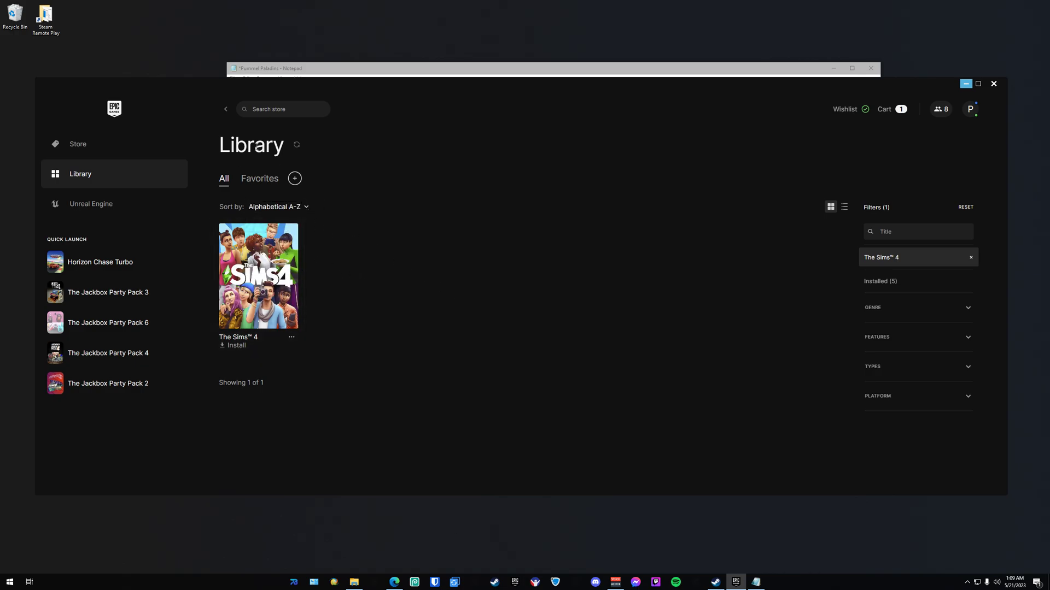
Clear the Sims 4 filter and page through to the page showing Horizon Chase Turbo.
click(248, 179)
click(226, 180)
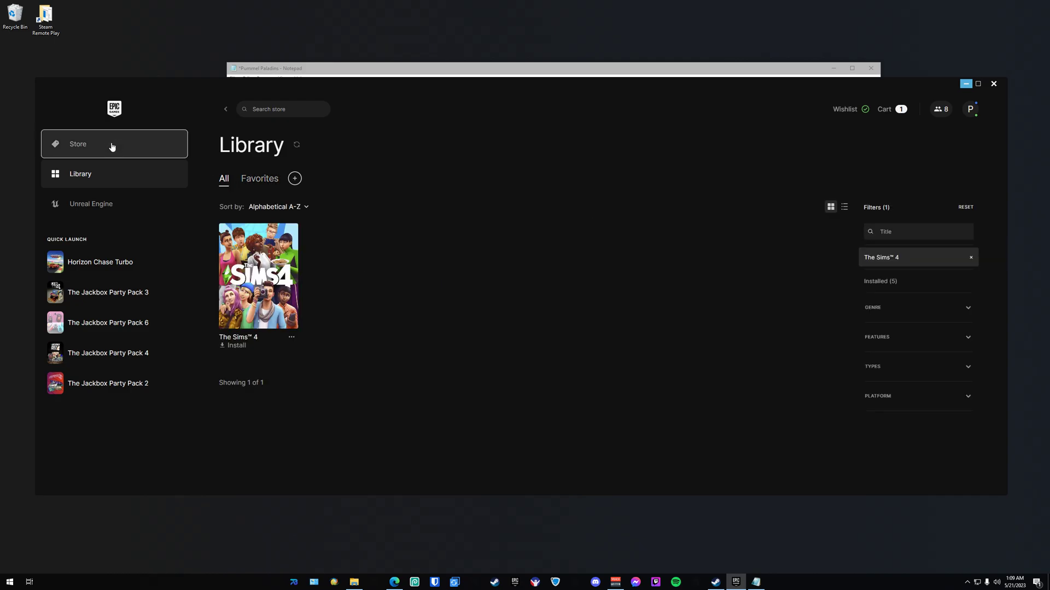
click(104, 180)
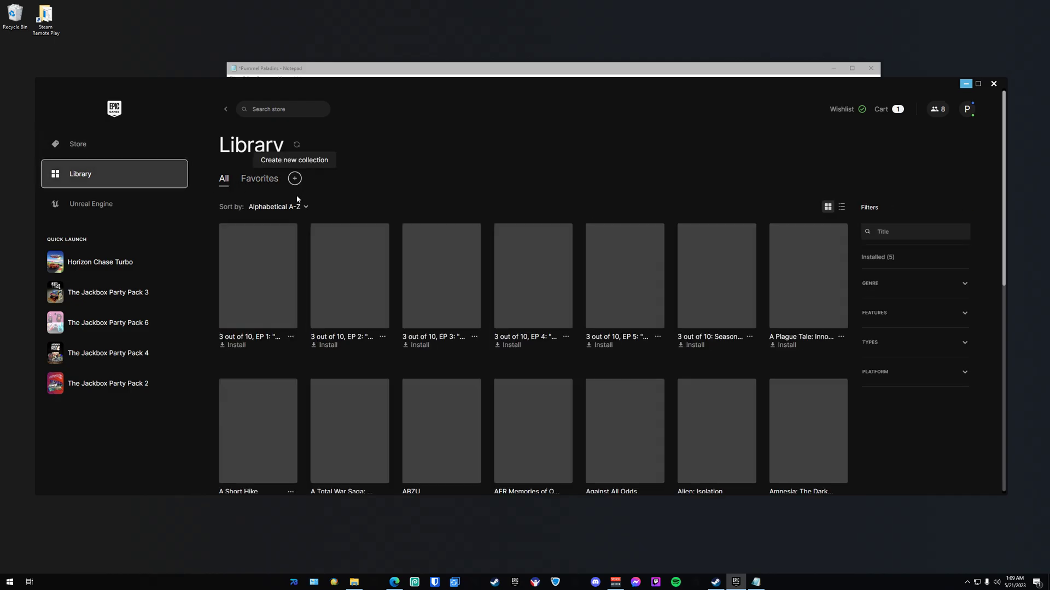
scroll(623, 279, down, 7)
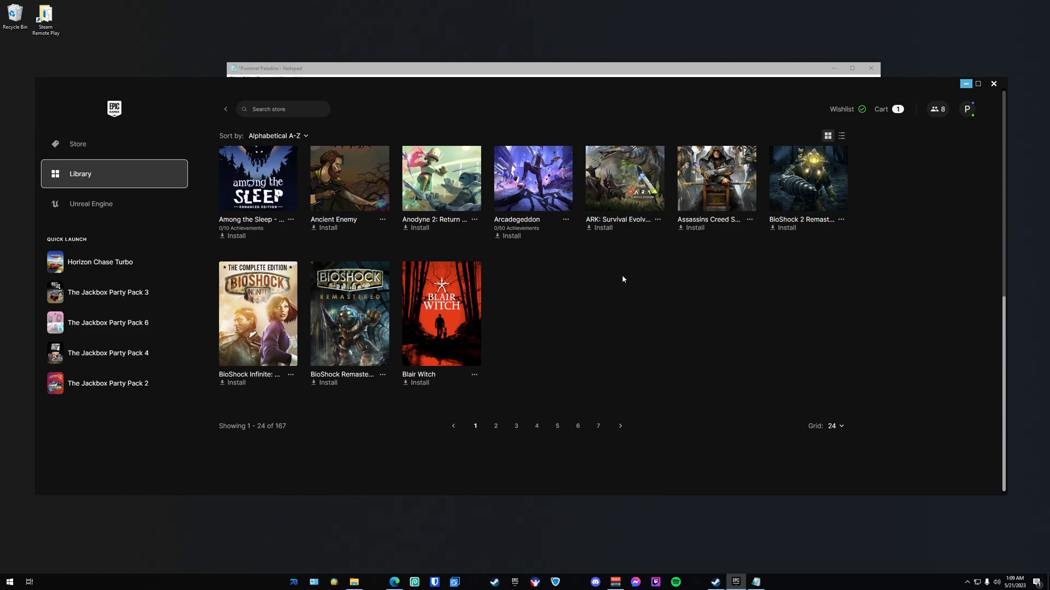
click(516, 426)
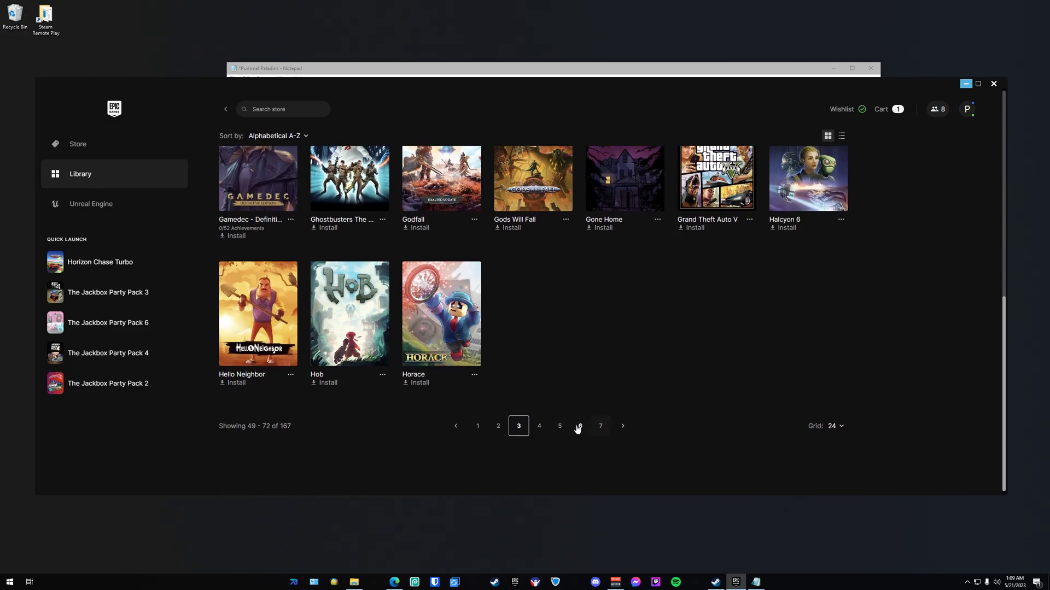
click(545, 432)
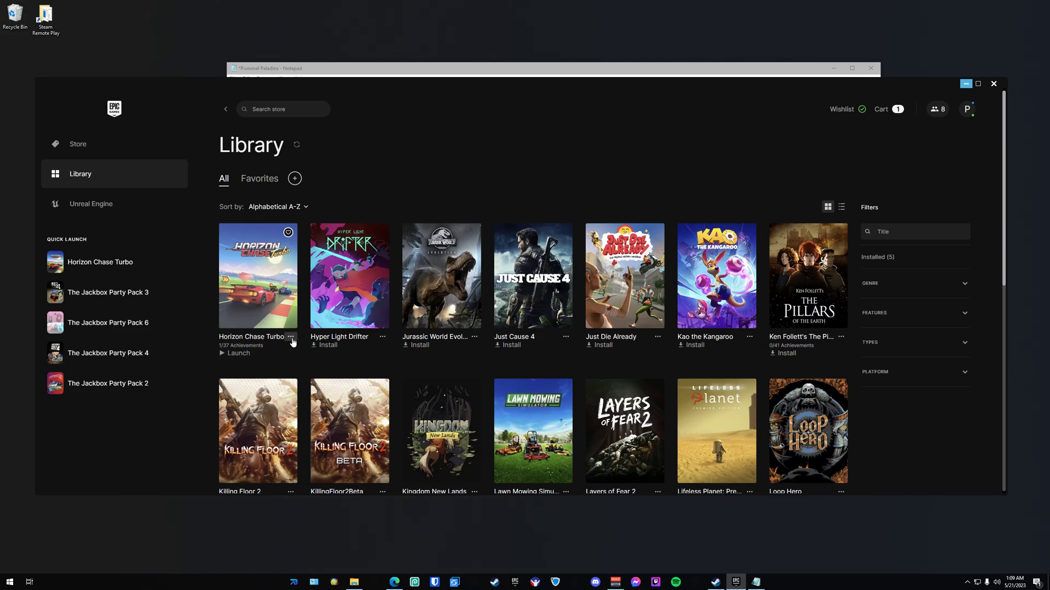
Use Create Desktop Shortcut in Horizon Chase Turbo's Manage settings to add a desktop shortcut.
click(291, 337)
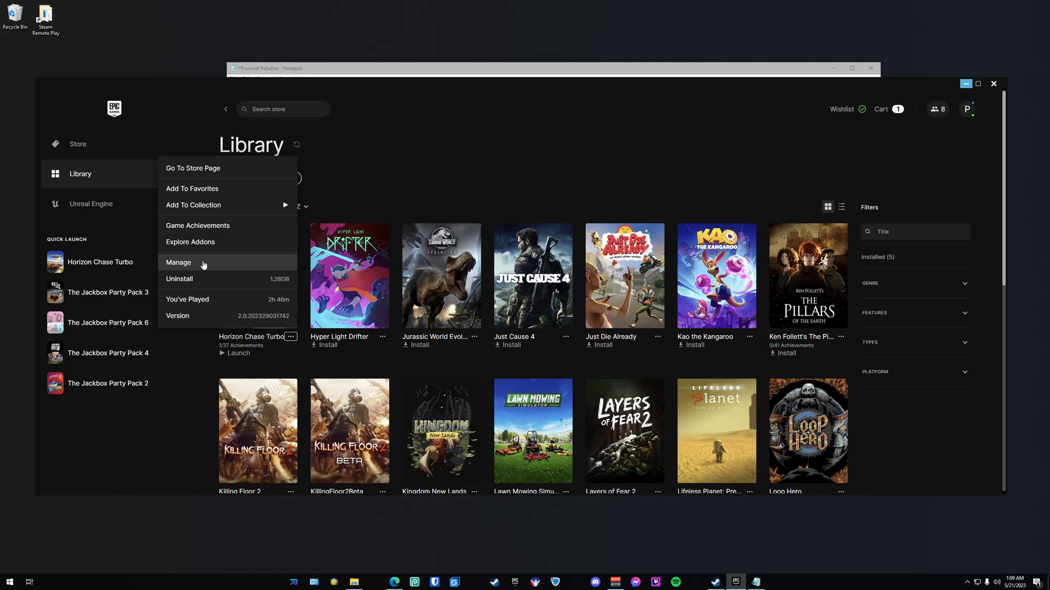
click(203, 264)
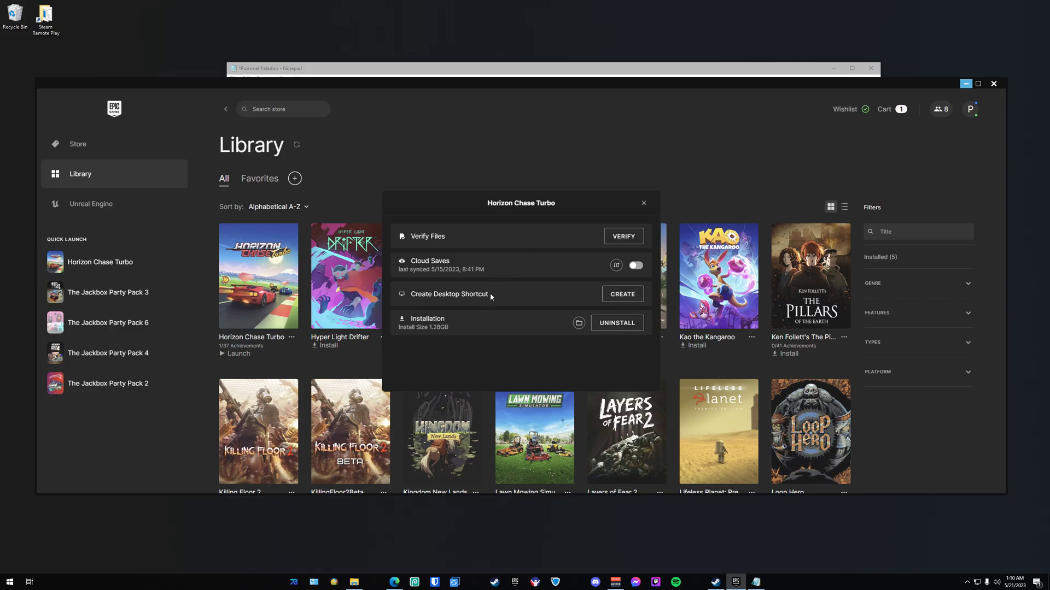
click(627, 298)
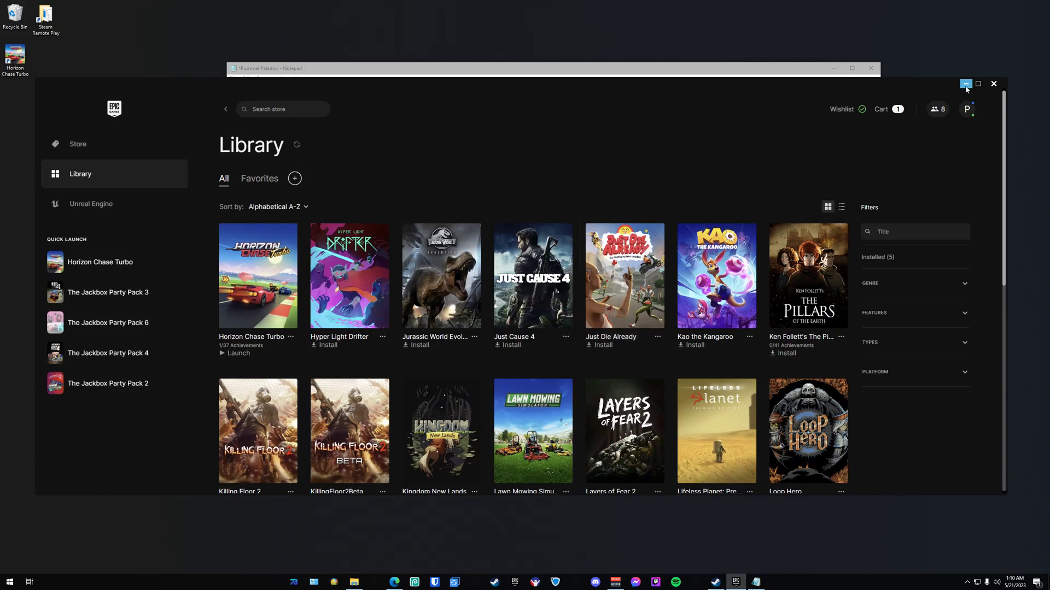
Inspect the epic launcher URL in the Horizon Chase Turbo shortcut's Properties, then close the dialog.
click(966, 83)
click(13, 46)
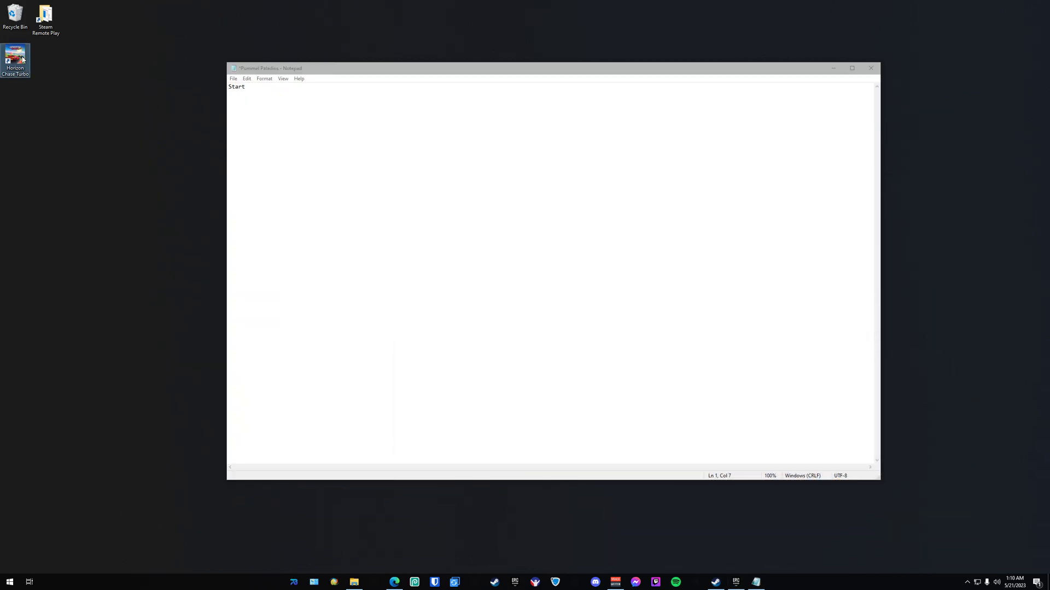
right_click(23, 58)
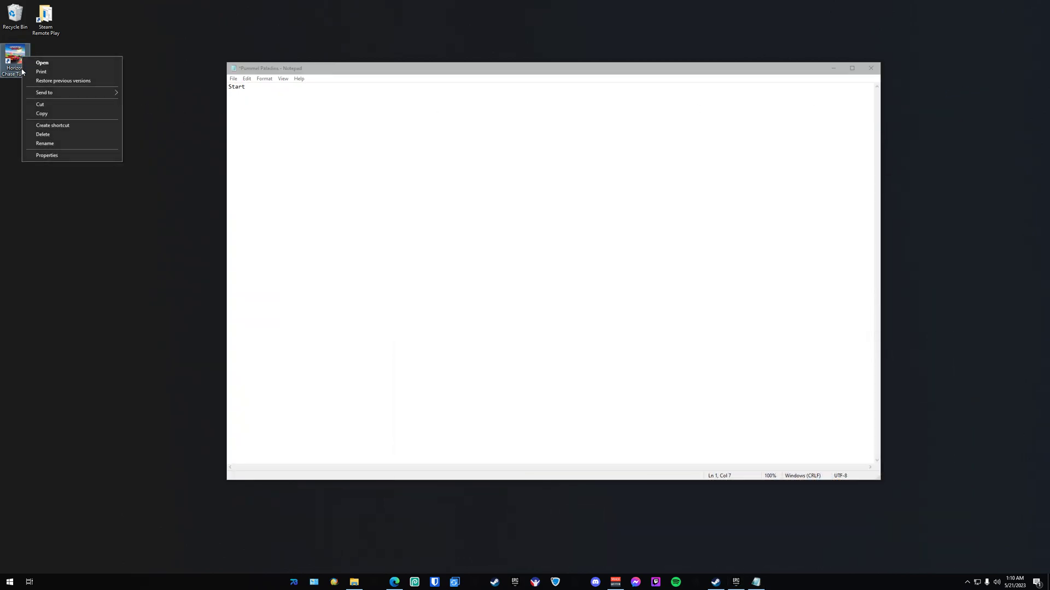
click(47, 155)
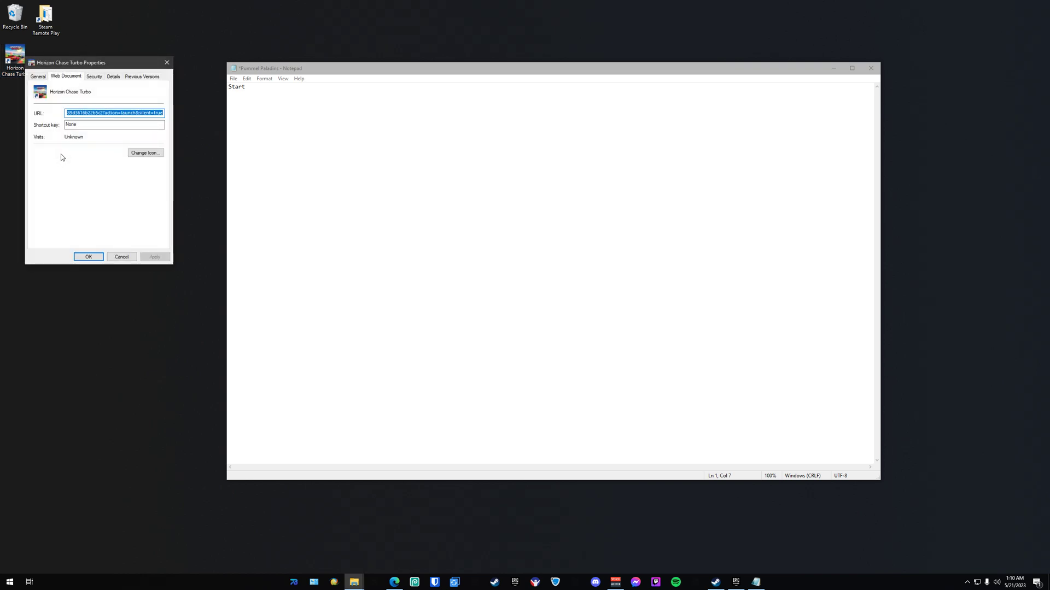
drag(112, 113, 55, 111)
click(95, 114)
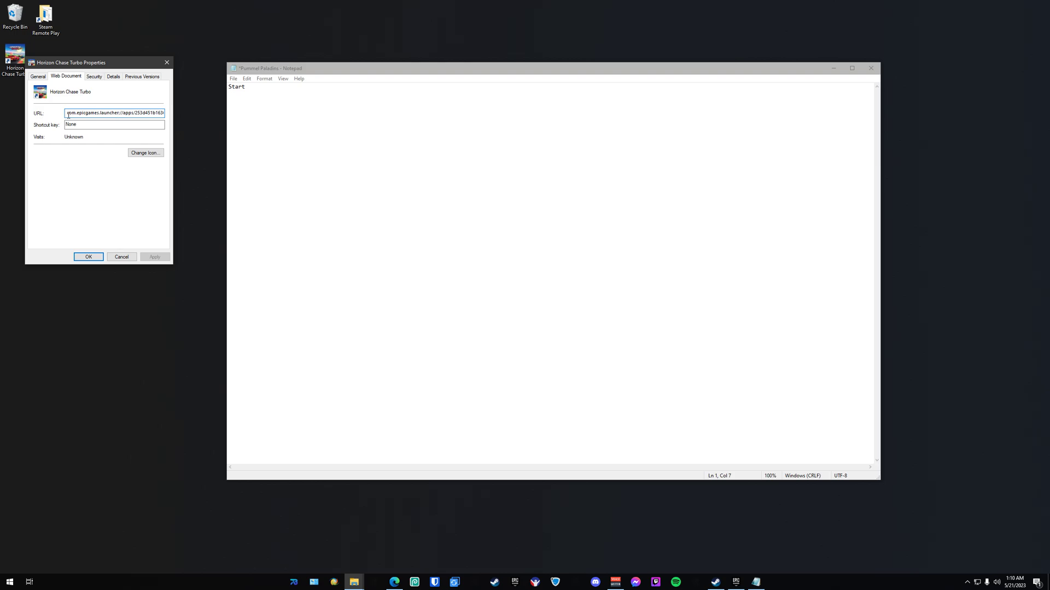
drag(67, 114, 110, 119)
drag(137, 115, 179, 113)
click(161, 113)
drag(161, 113, 64, 114)
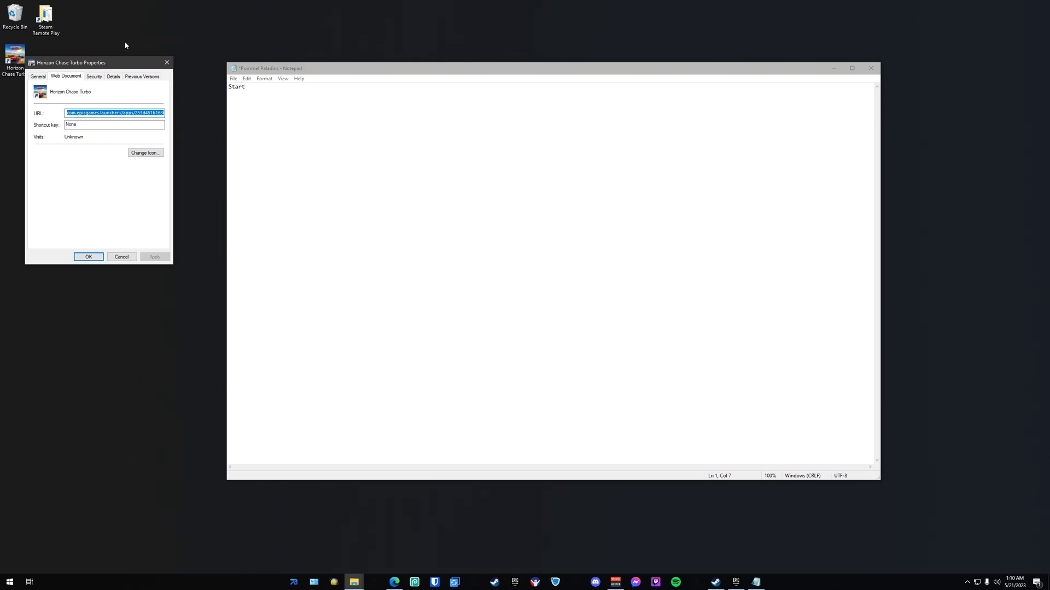
click(167, 64)
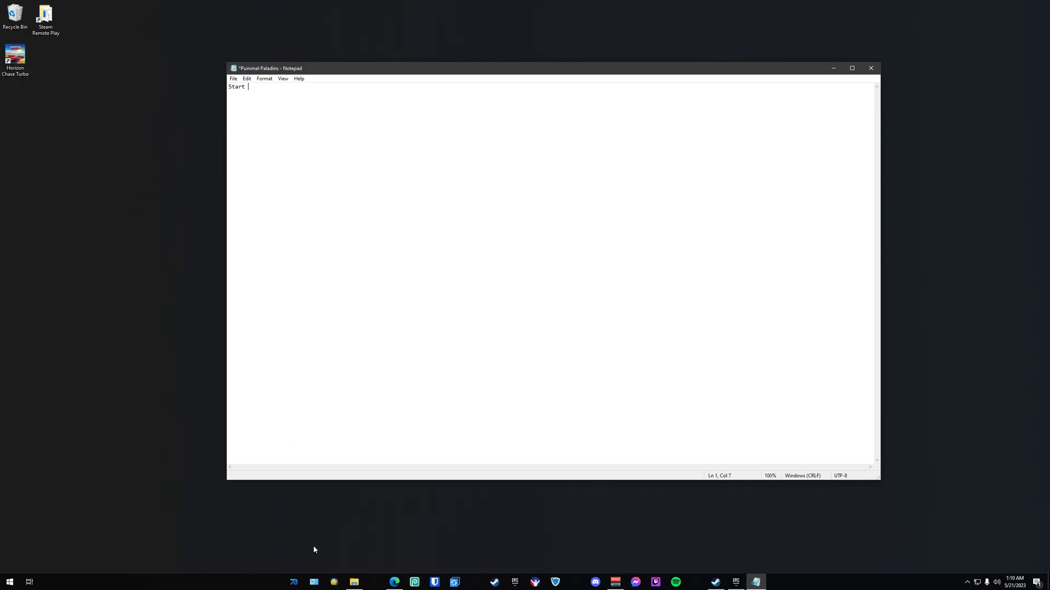
Move the Horizon Chase Turbo shortcut from the desktop into the root of drive C.
mouse_move(353, 581)
click(355, 538)
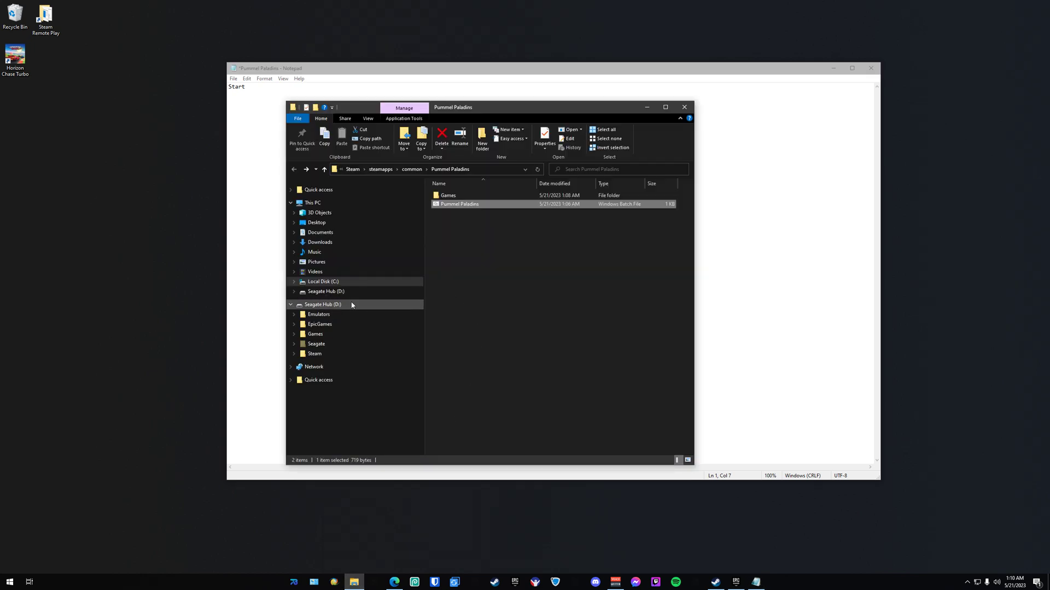
click(323, 281)
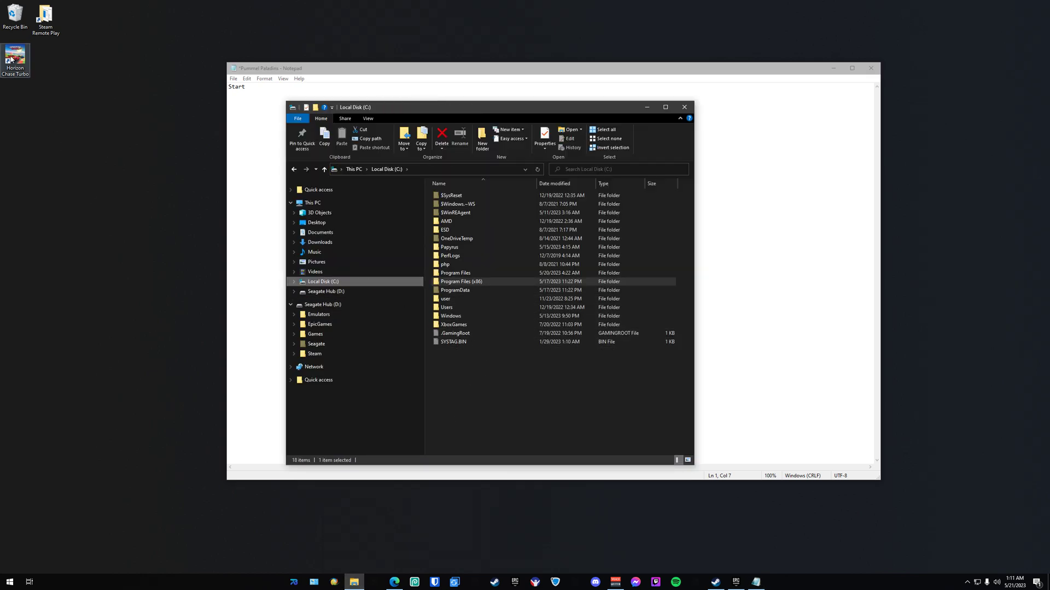
drag(11, 59, 556, 373)
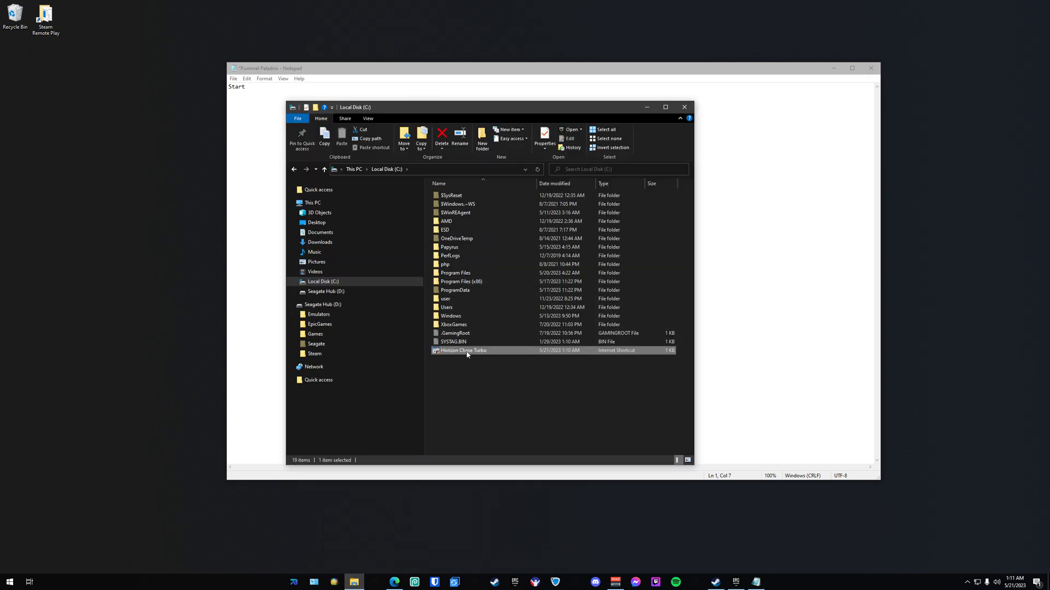
Copy the shortcut's full path C:\Horizon Chase Turbo.url from its Security properties, then close Explorer.
right_click(494, 353)
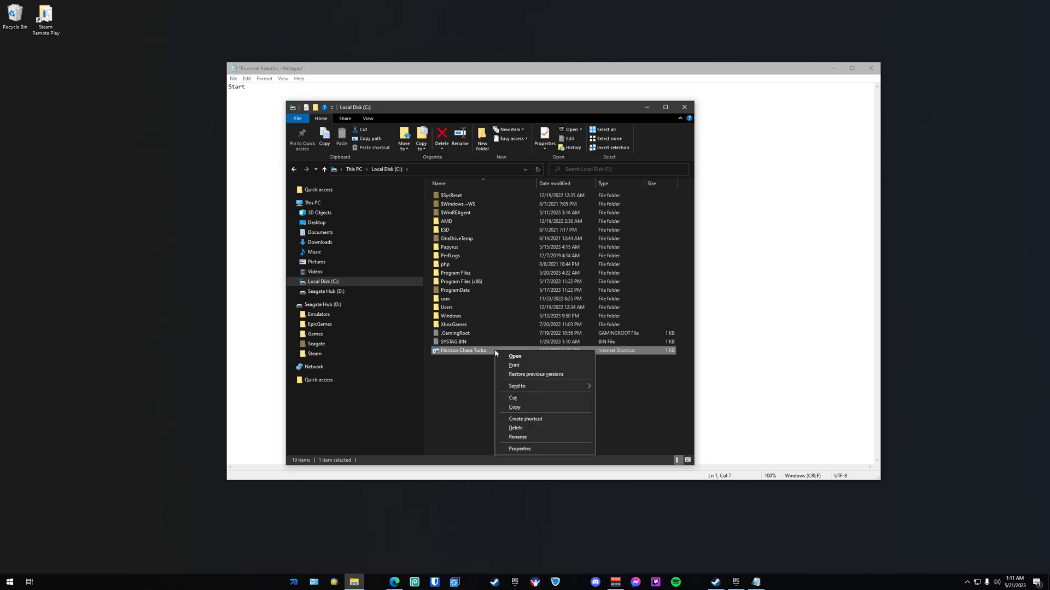
click(516, 449)
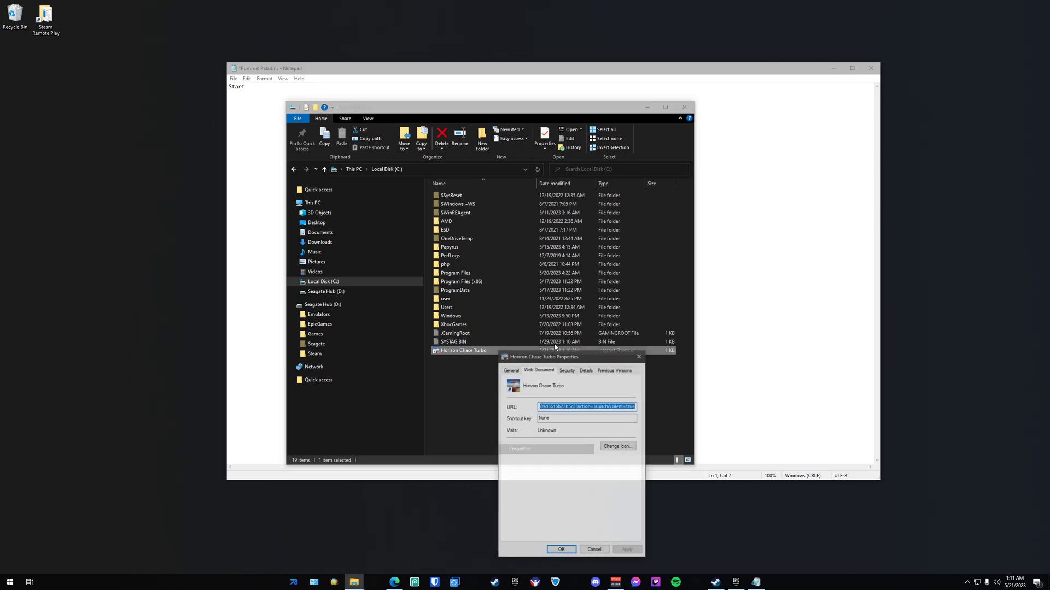
click(568, 371)
drag(545, 383, 591, 383)
right_click(589, 385)
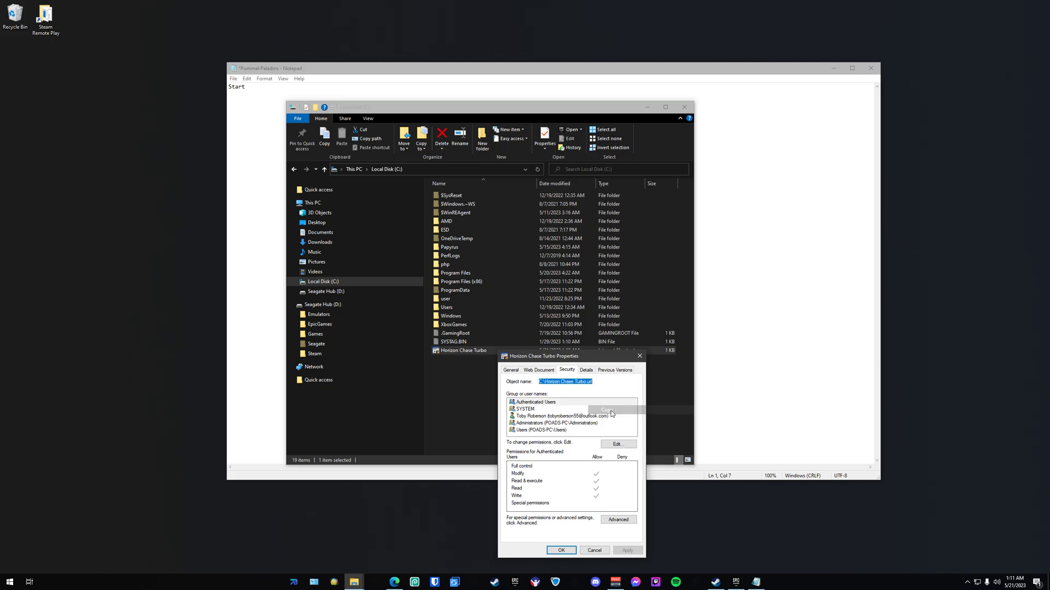
click(606, 410)
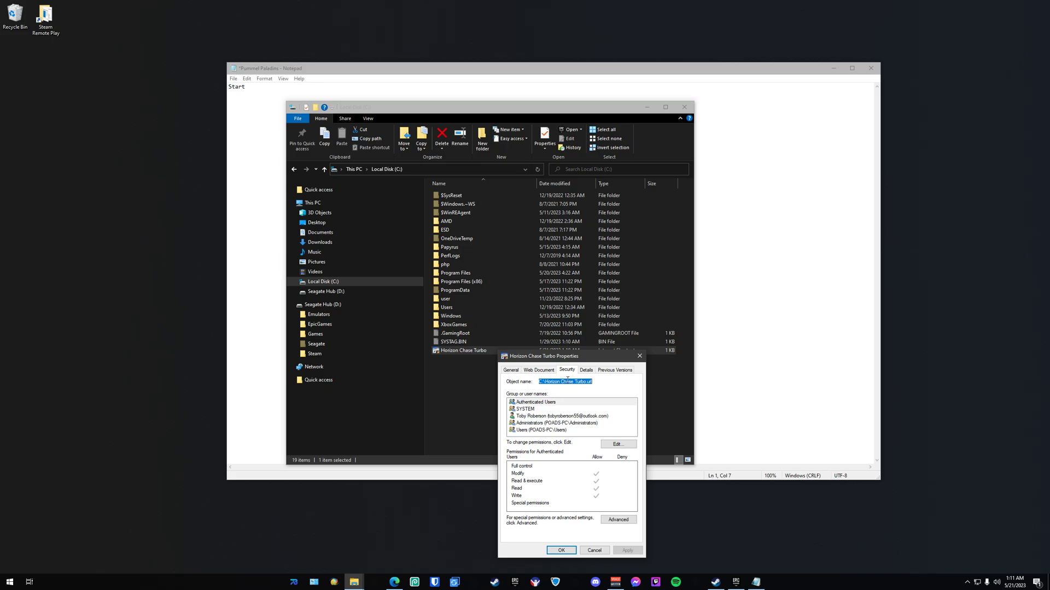
click(567, 550)
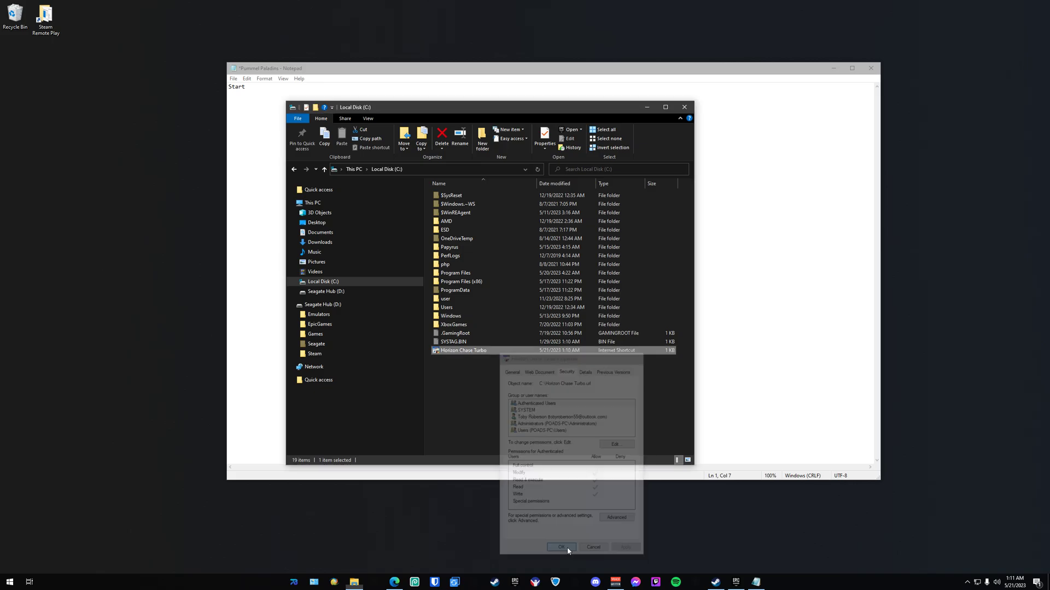
click(684, 107)
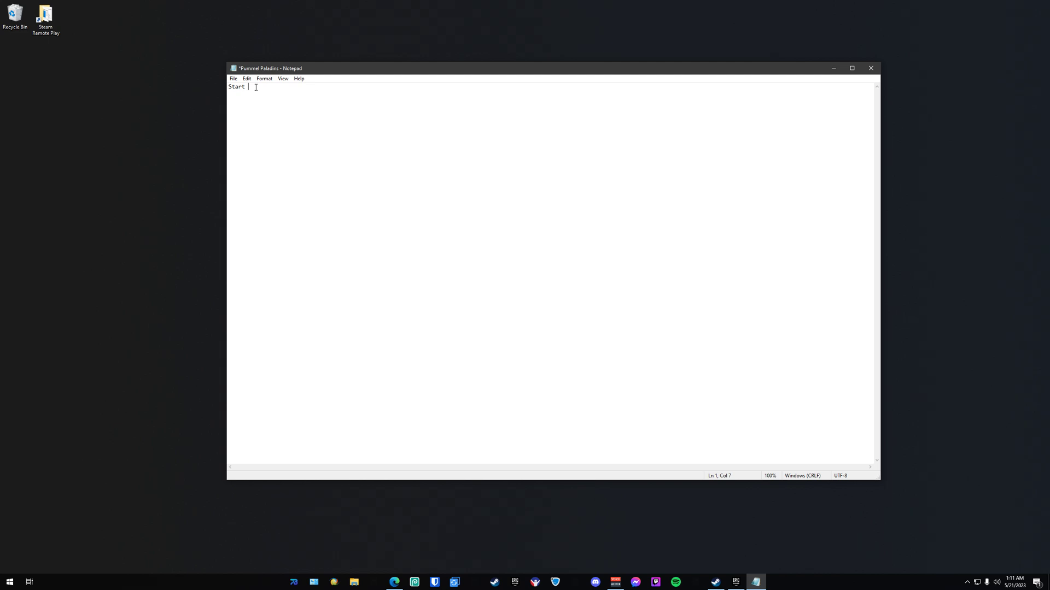
Paste the path C:\Horizon Chase Turbo.url after 'Start ' in the batch file.
key(ctrl+v)
click(233, 79)
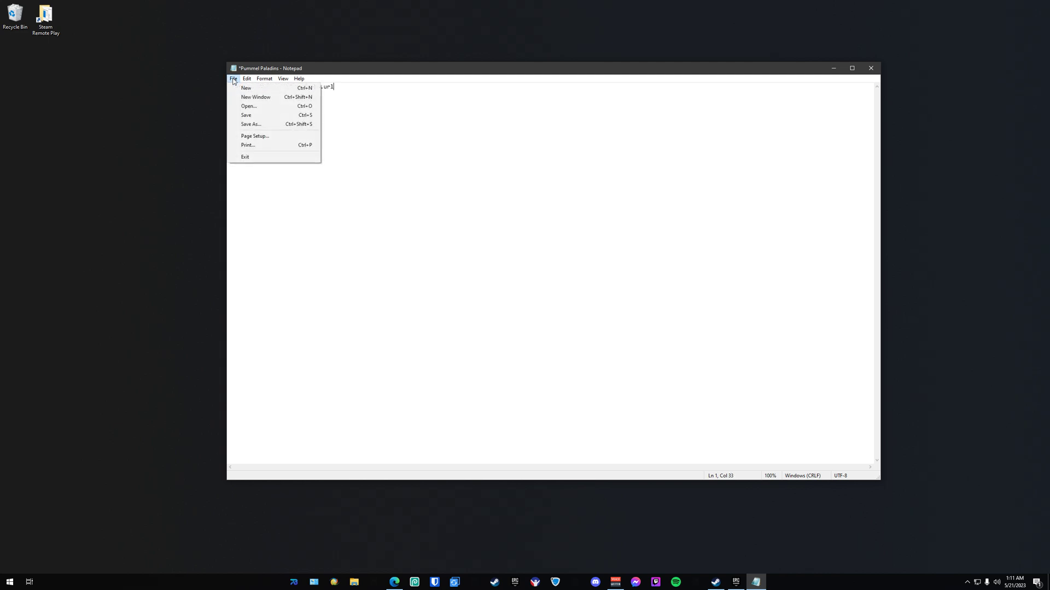
click(379, 141)
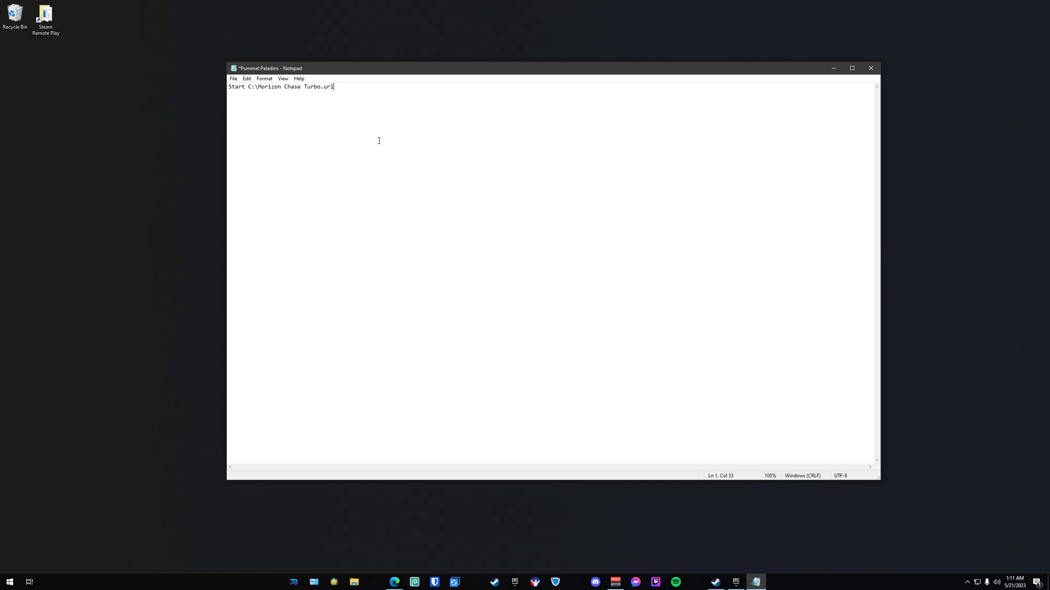
Wrap Horizon Chase Turbo in double quotes so the line reads Start C:\"Horizon Chase Turbo".url.
click(320, 88)
text(")
text(")
drag(249, 89, 343, 89)
click(299, 103)
key(shift+Right)
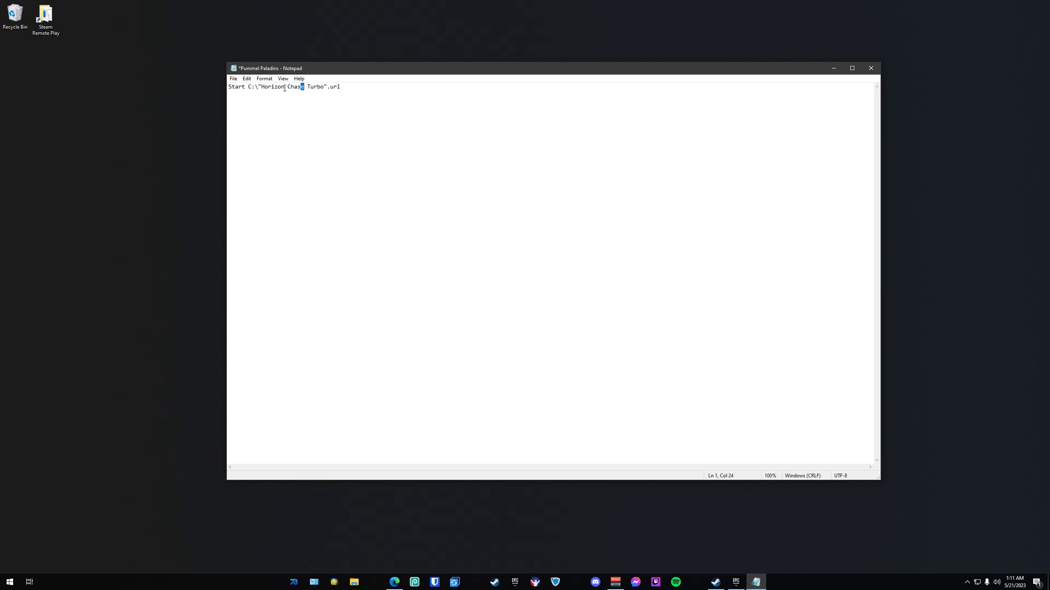